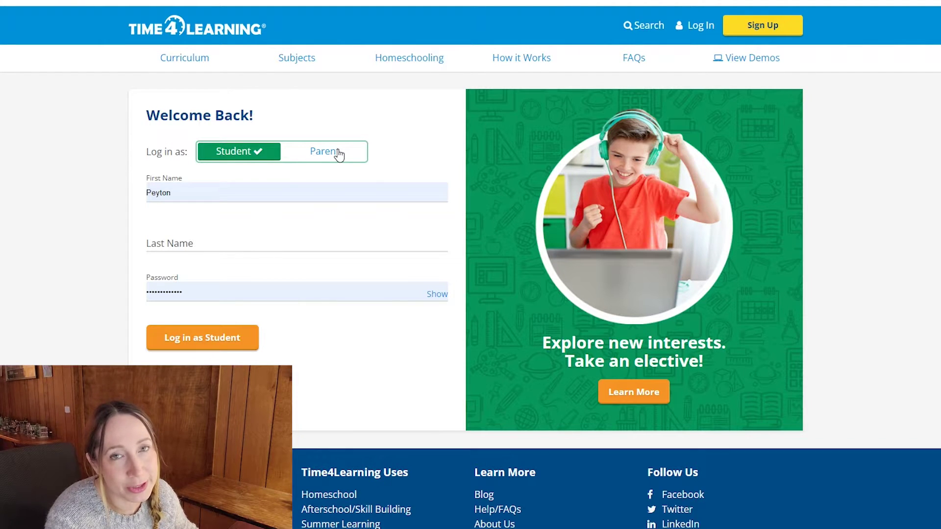
Step: Log in as a parent using the parent account's email and dismiss the mailing address reminder
click(338, 153)
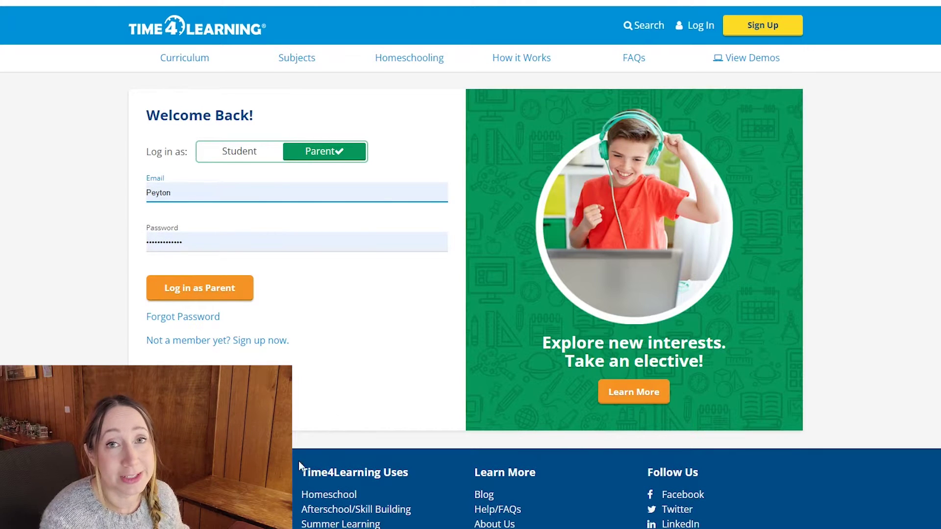
click(203, 285)
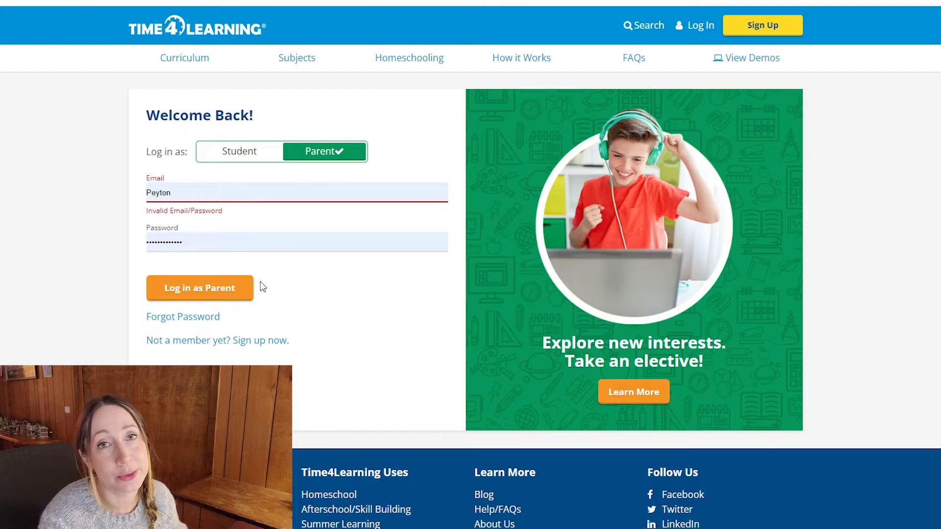
key(Tab)
click(195, 191)
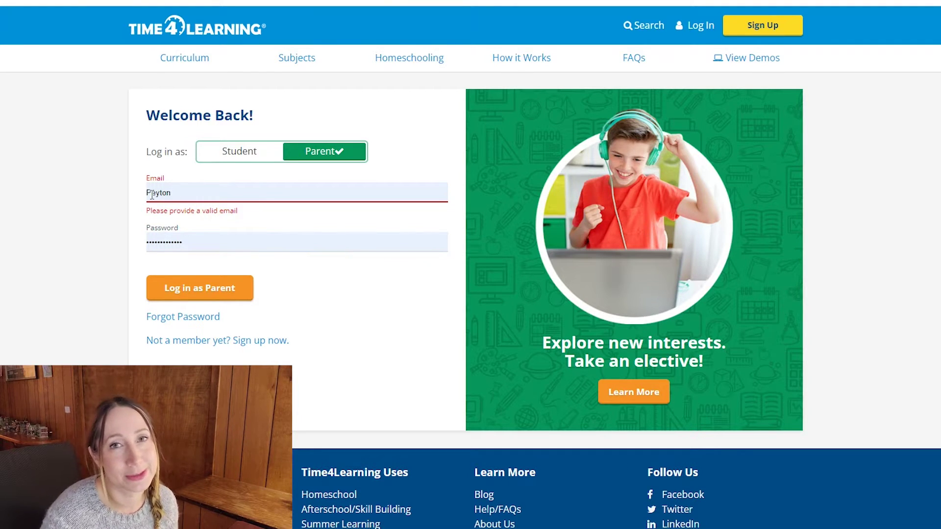
click(156, 179)
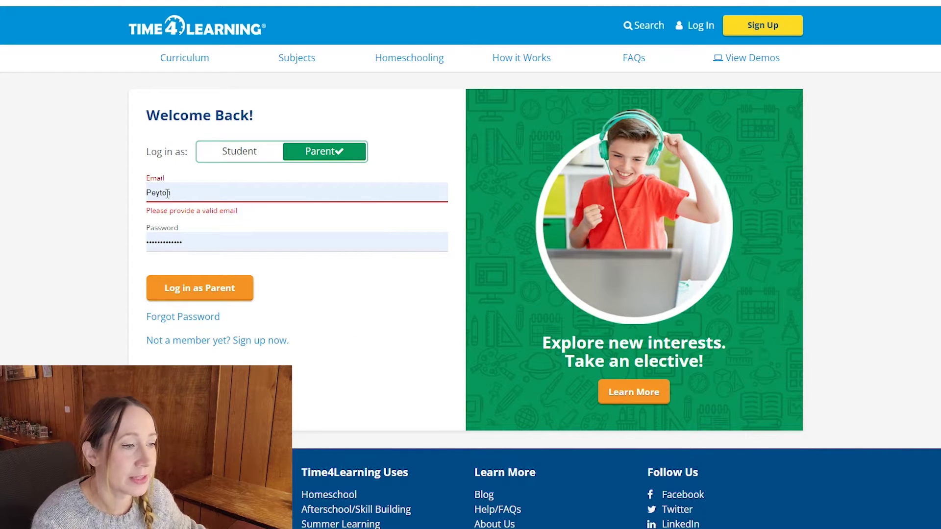
click(191, 293)
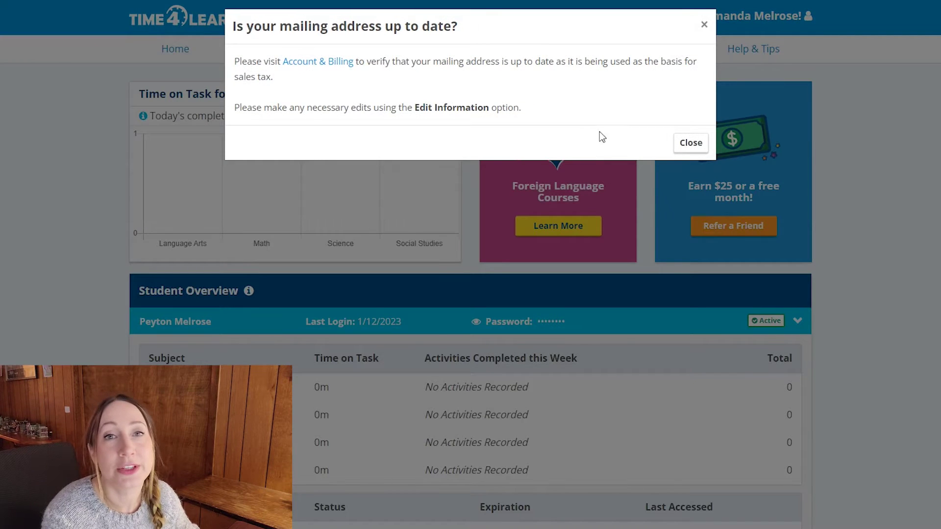
click(691, 143)
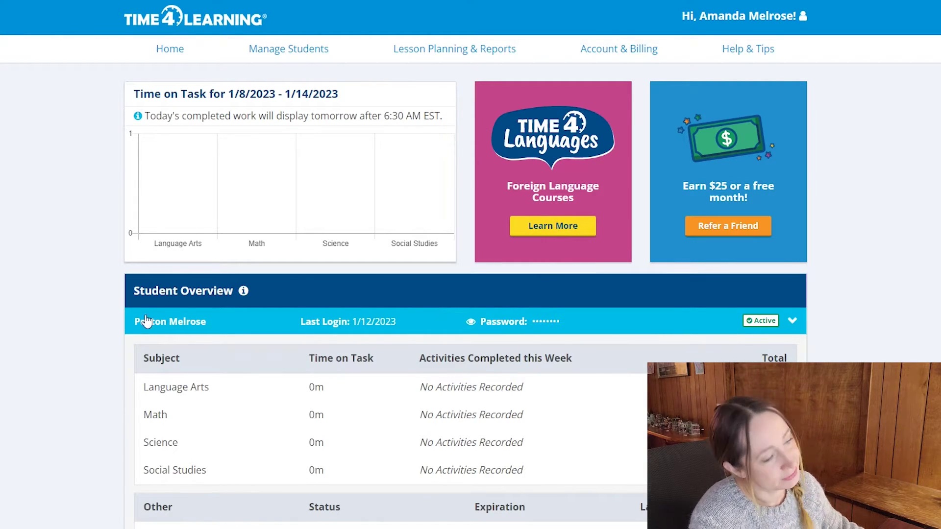
Step: Look over the Student Overview and open the lesson plans under Lesson Planning & Reports
scroll(334, 353, down, 1)
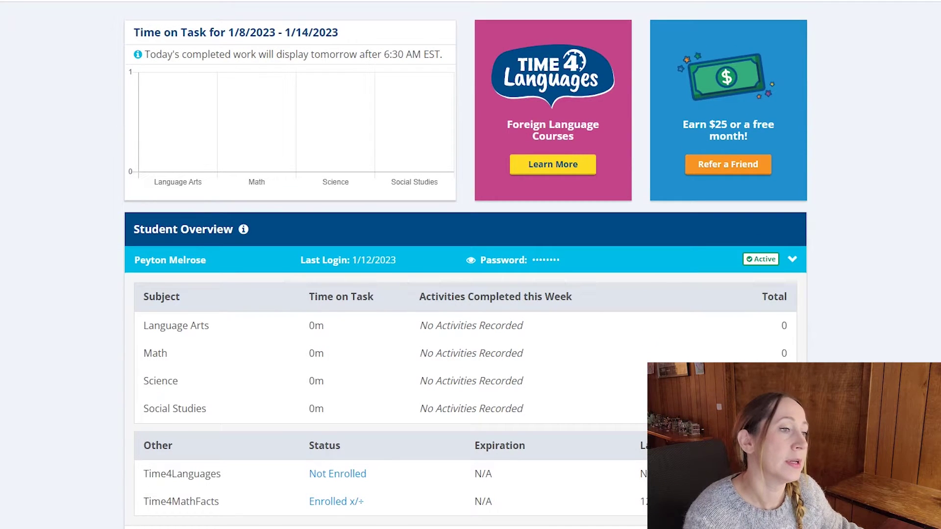
scroll(640, 475, down, 1)
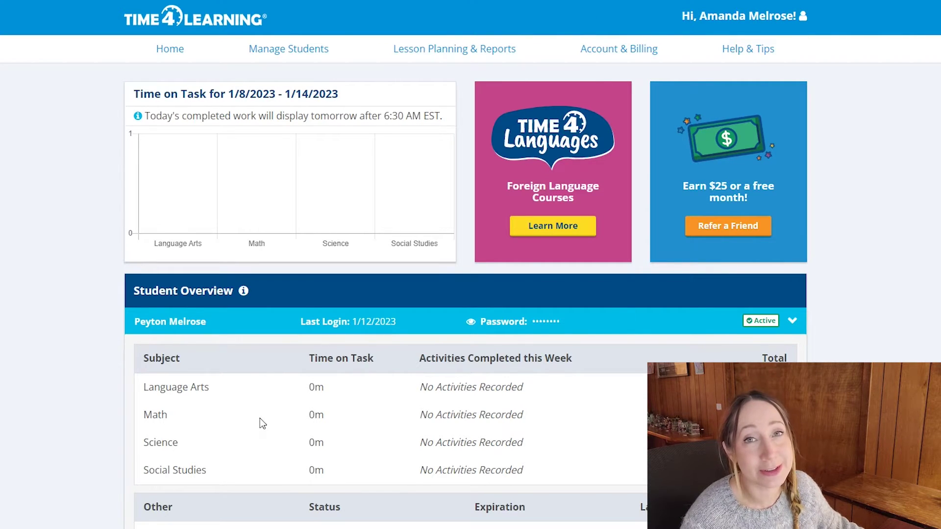
click(456, 57)
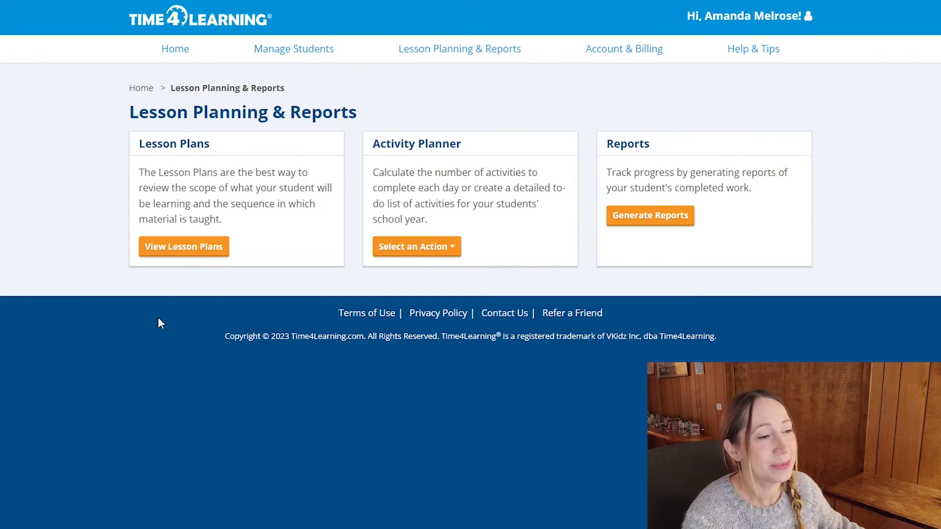
click(174, 249)
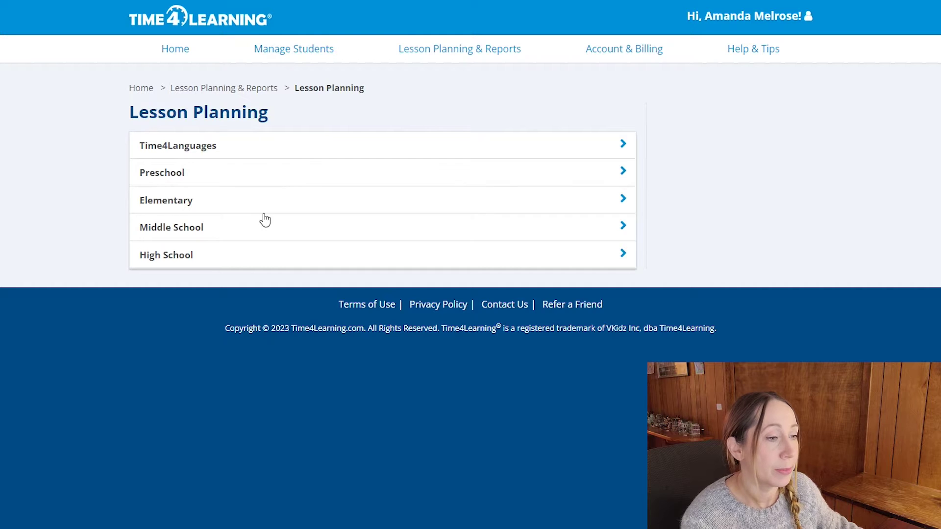
Step: Expand the Preschool, Elementary, Middle School and High School sections and examine the subjects offered at each level
click(289, 180)
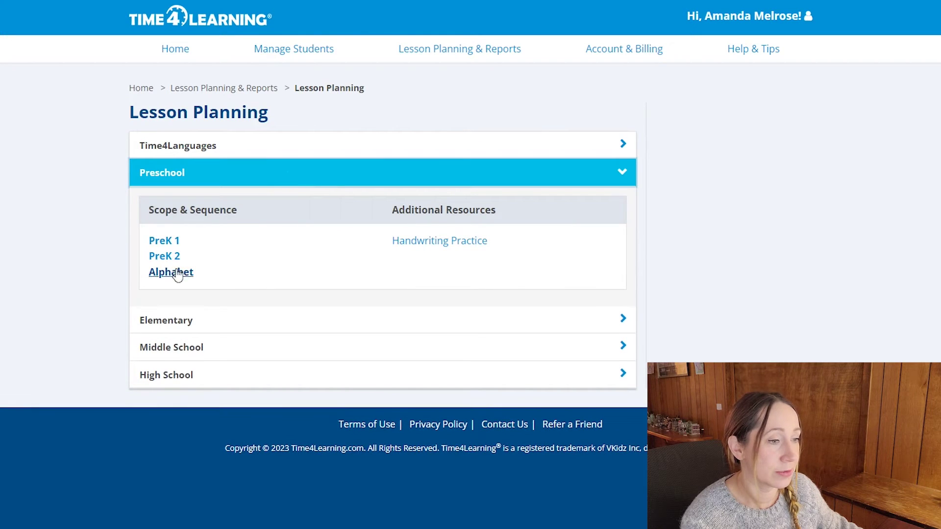
click(185, 324)
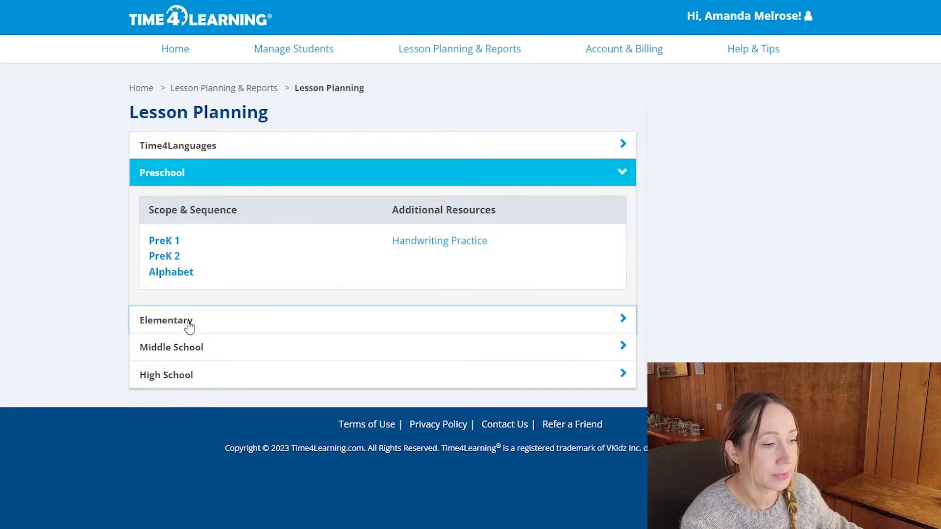
scroll(201, 233, down, 1)
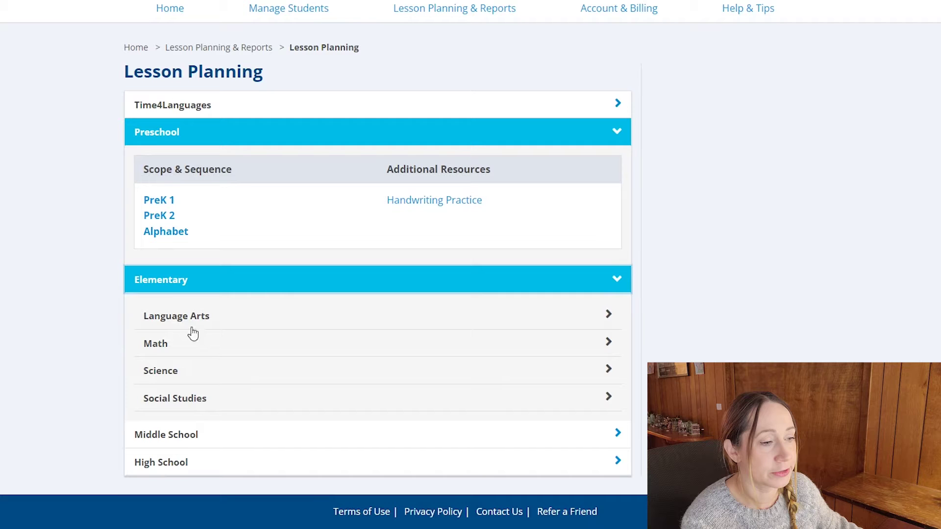
click(190, 436)
scroll(224, 281, down, 4)
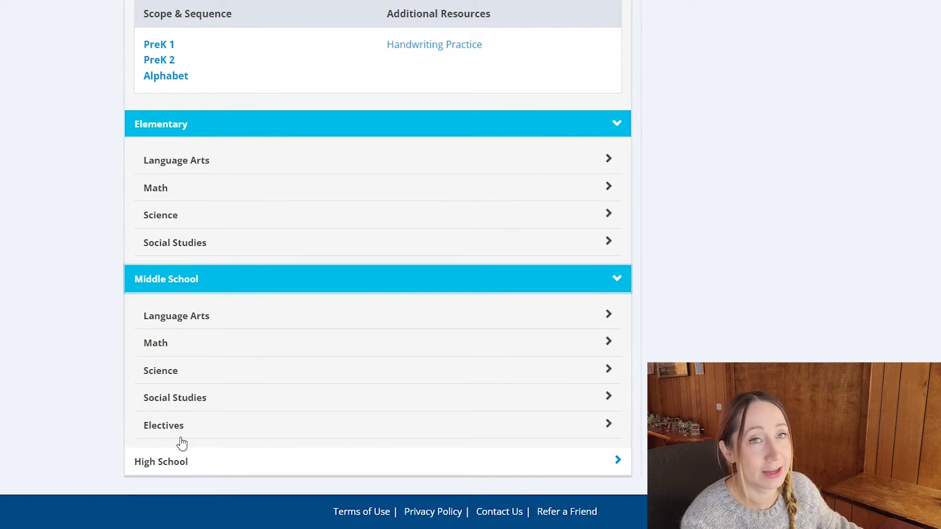
click(185, 463)
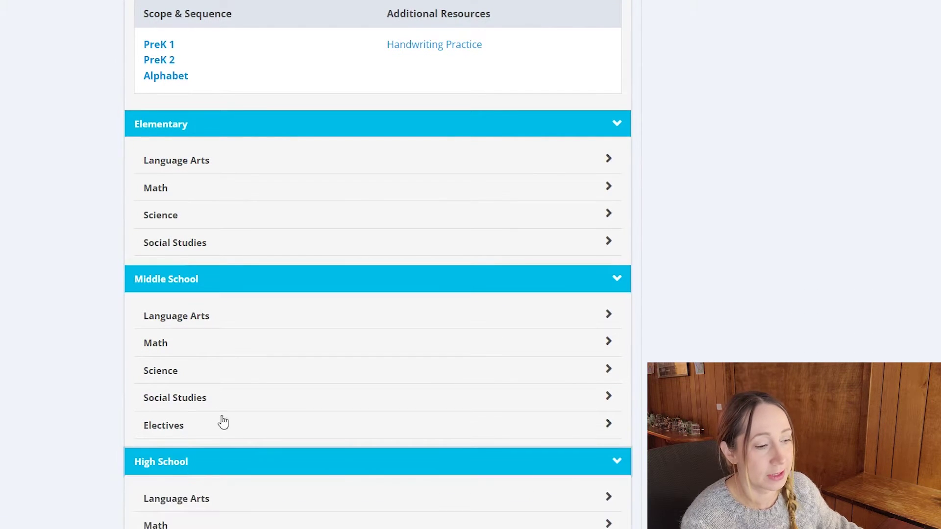
scroll(203, 448, down, 4)
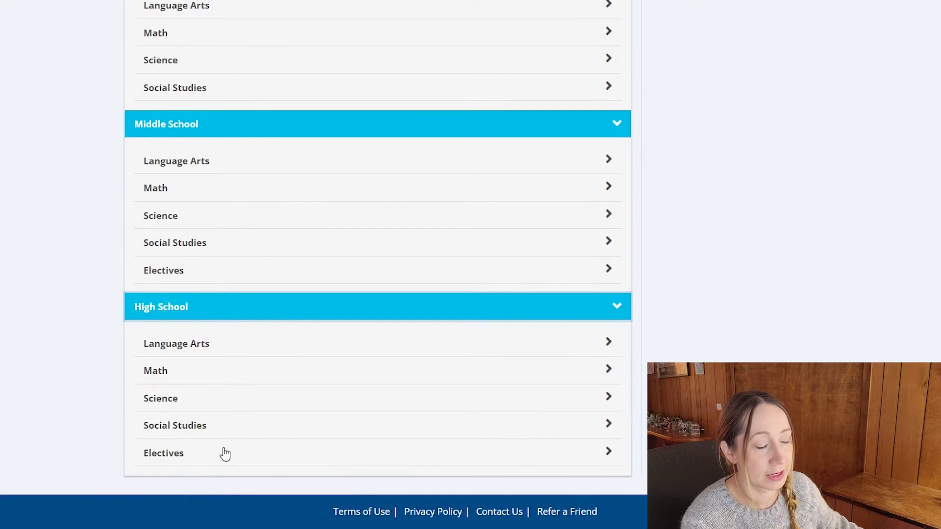
scroll(215, 455, up, 3)
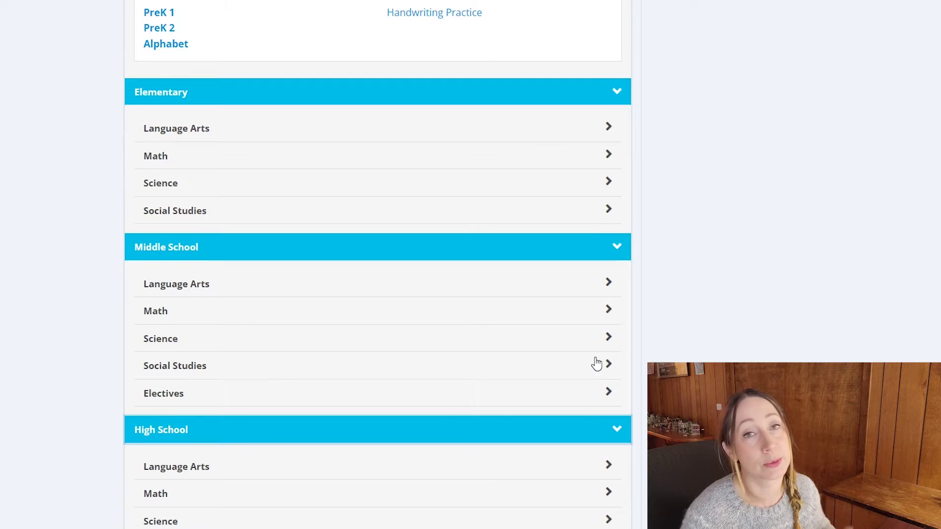
scroll(284, 92, up, 1)
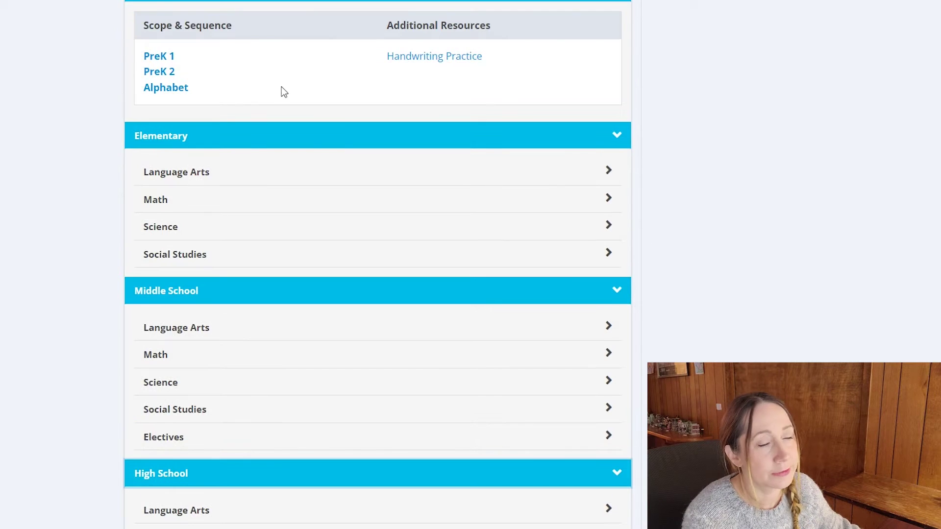
Step: Open the 2nd Grade scope and sequence for Elementary Language Arts
click(221, 172)
scroll(258, 183, down, 1)
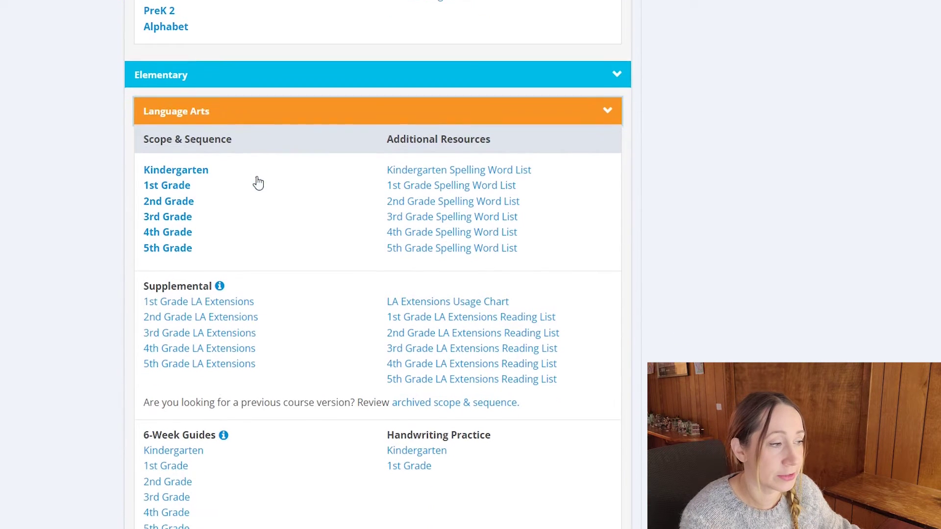
scroll(583, 517, down, 1)
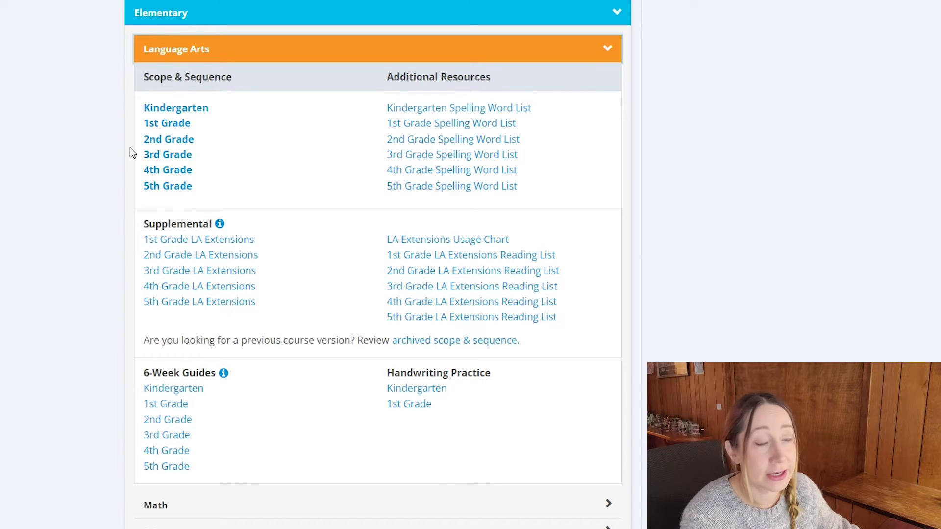
click(172, 142)
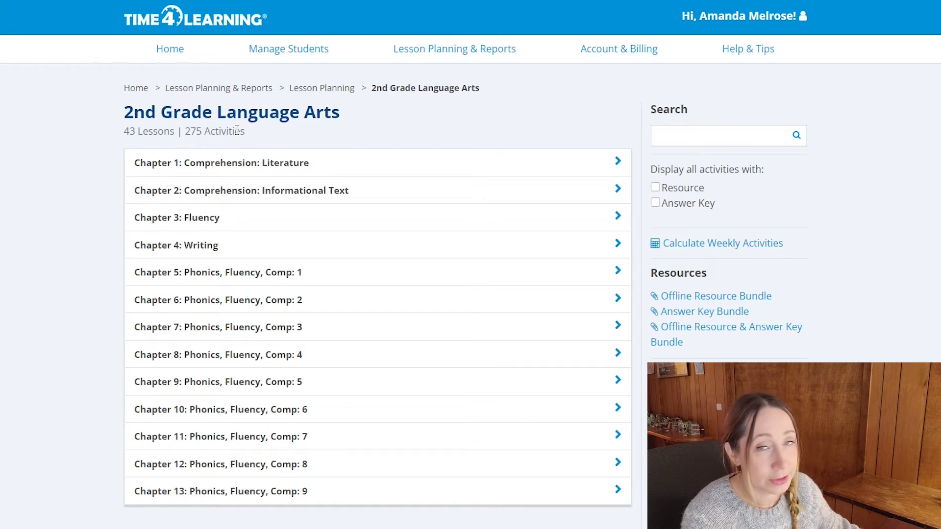
Step: Expand Chapter 1: Comprehension: Literature and its lesson Finding the Moral in a Fable, and review the listed activities
click(578, 172)
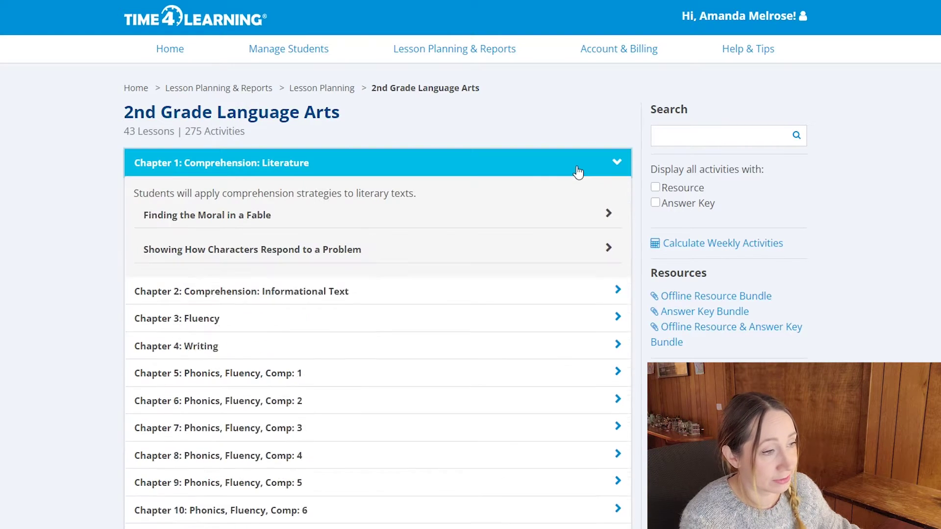
click(391, 215)
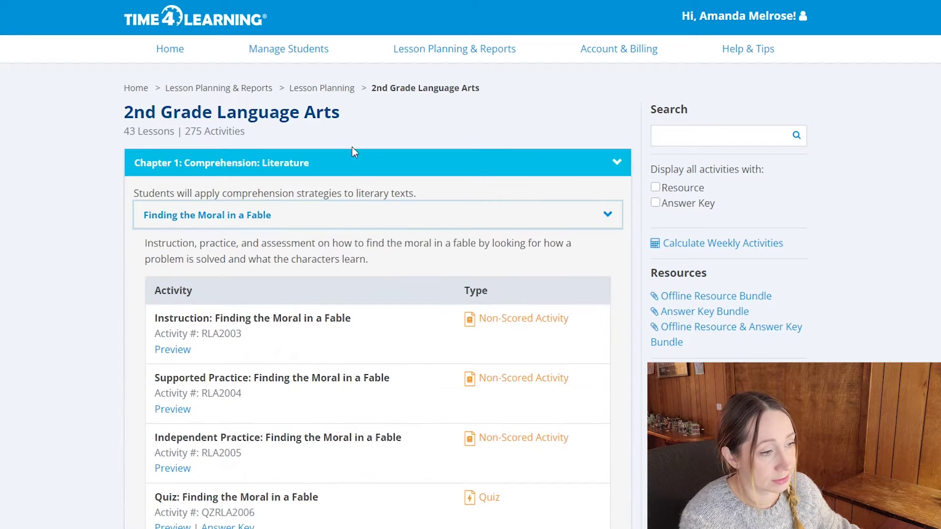
scroll(353, 328, down, 1)
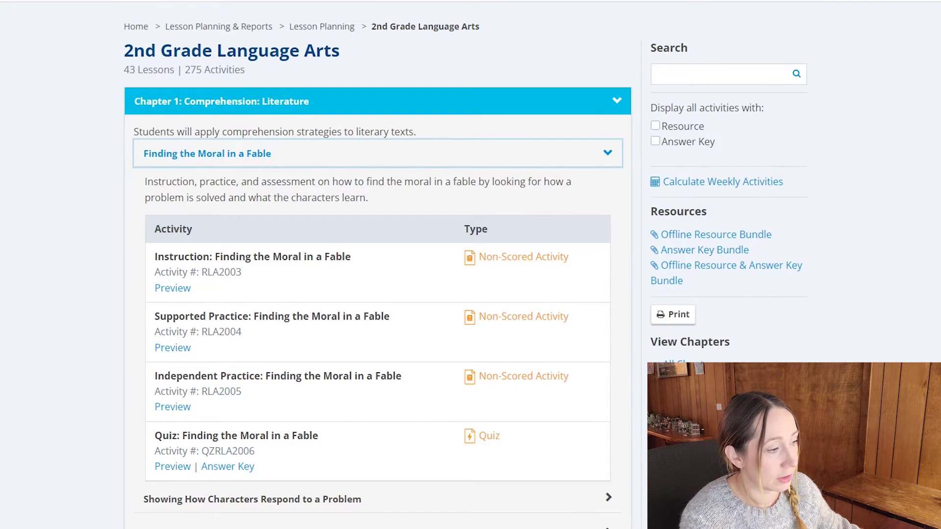
scroll(300, 298, down, 1)
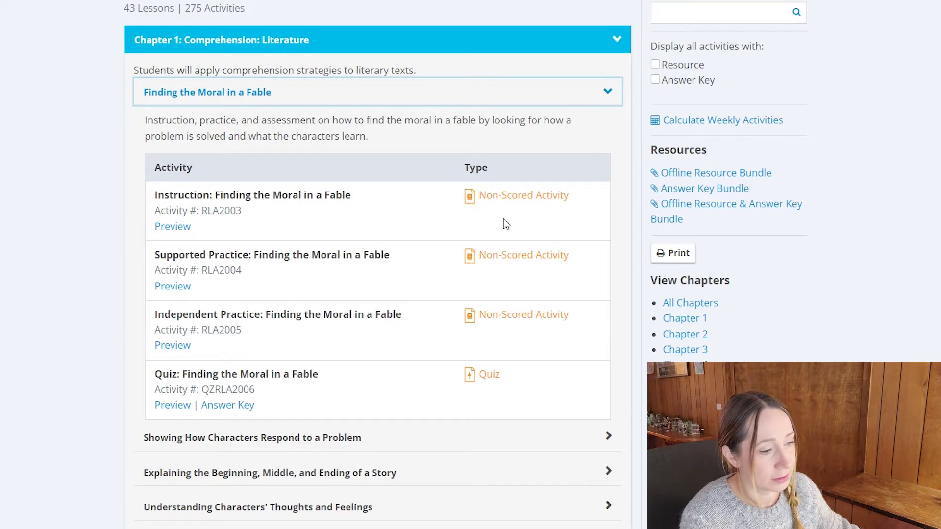
scroll(382, 171, down, 2)
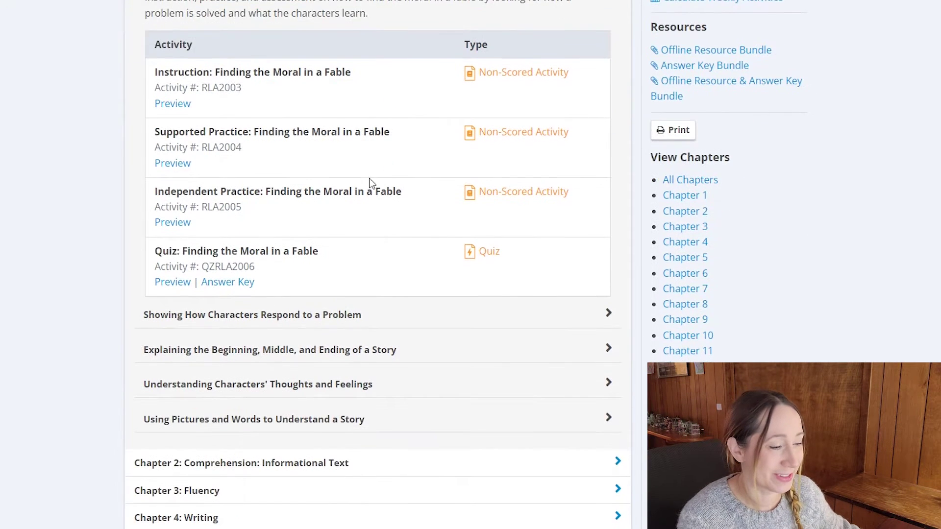
scroll(338, 196, up, 3)
scroll(345, 276, up, 1)
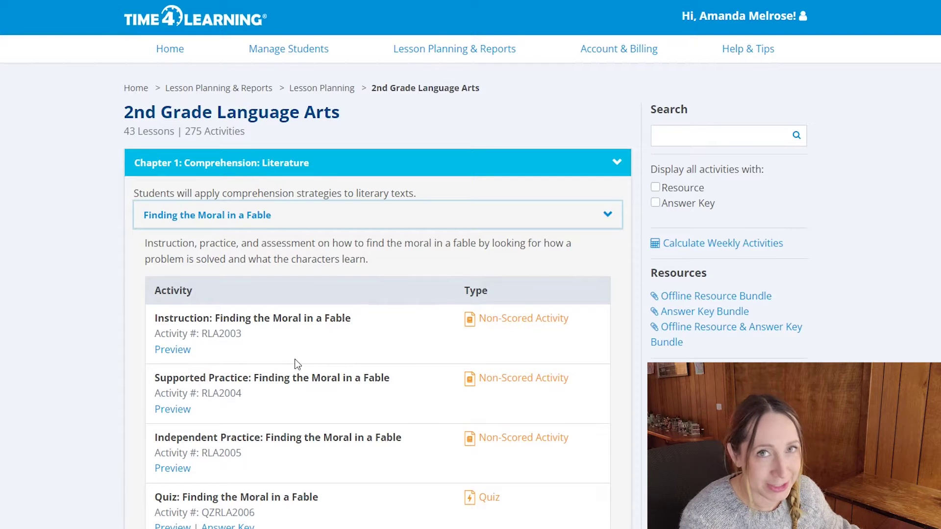
Step: Open the Offline Resource Bundle for 2nd Grade Language Arts and browse its writing and reading worksheets
scroll(288, 368, down, 1)
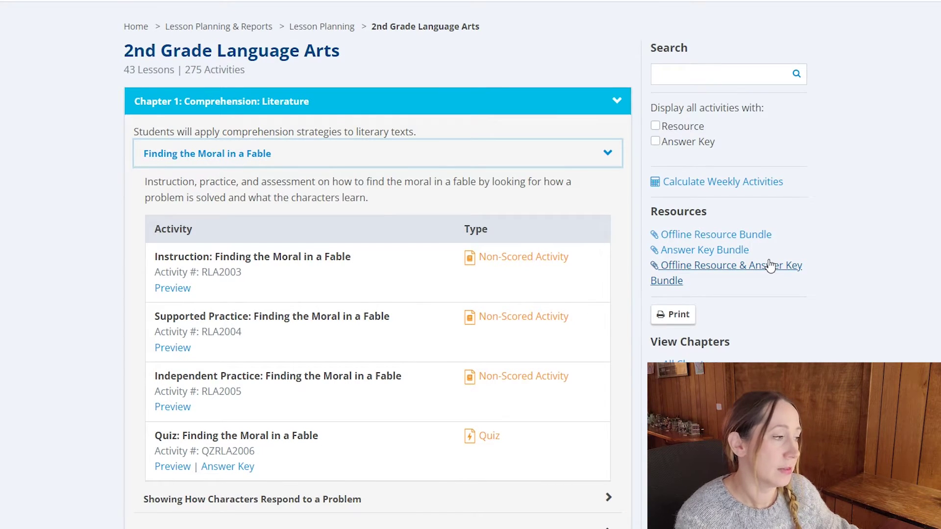
click(695, 237)
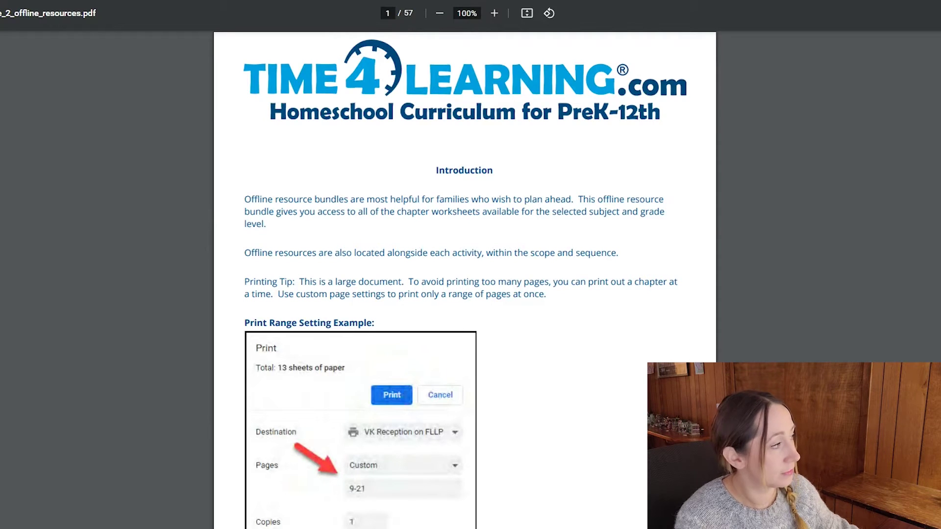
scroll(352, 212, down, 20)
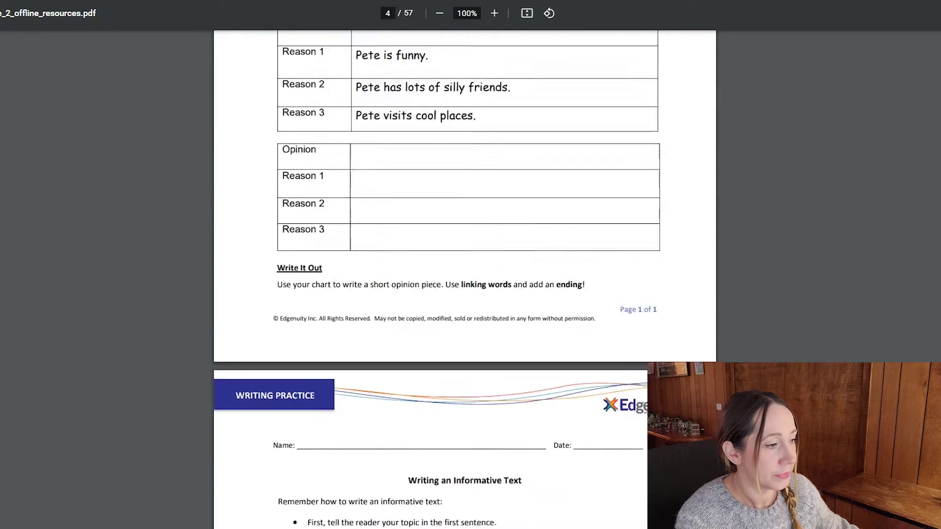
scroll(565, 312, down, 1)
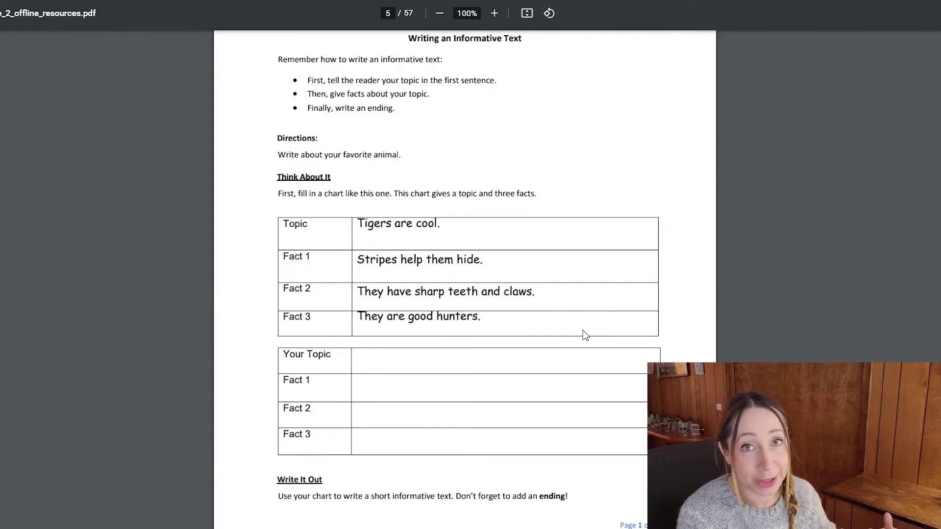
scroll(583, 331, down, 2)
scroll(588, 426, down, 4)
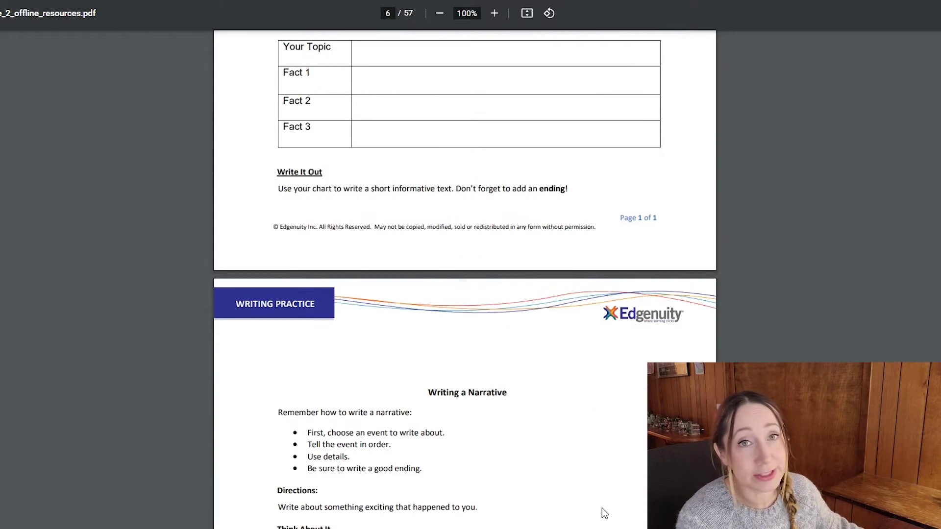
scroll(601, 512, down, 2)
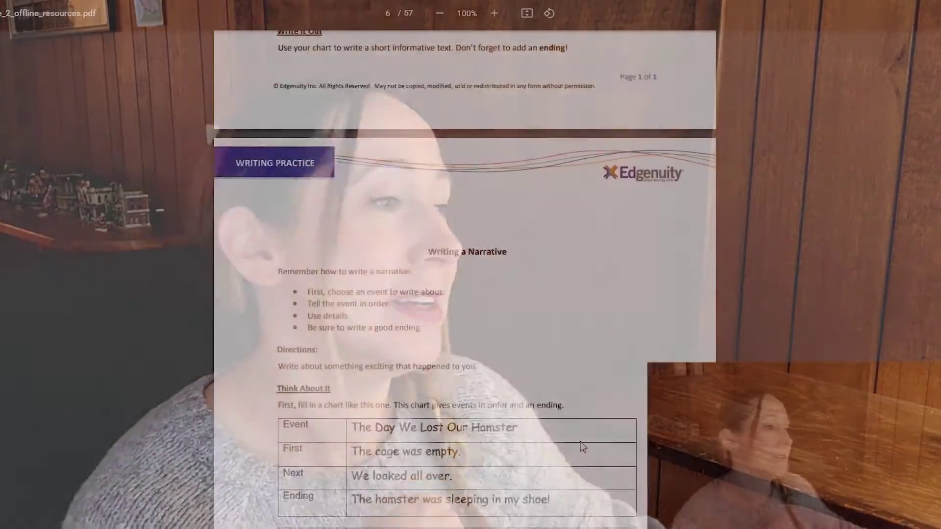
scroll(583, 447, down, 18)
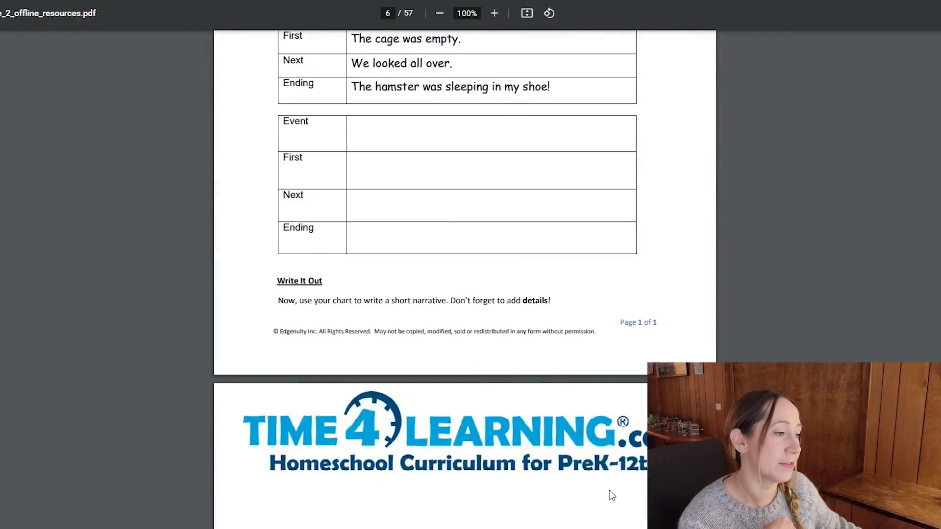
scroll(610, 488, down, 18)
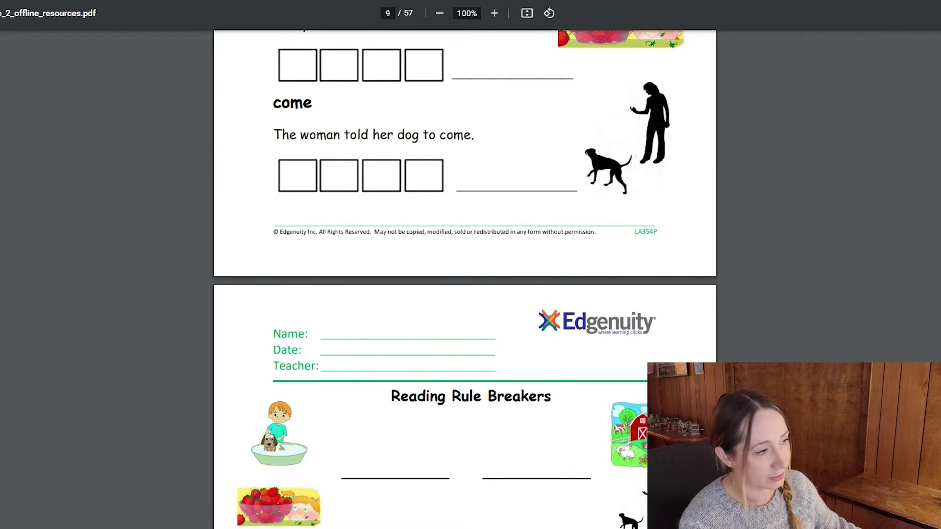
Step: Return from the offline resources PDF to Lesson Planning & Reports and reopen the lesson plans list
key(Home)
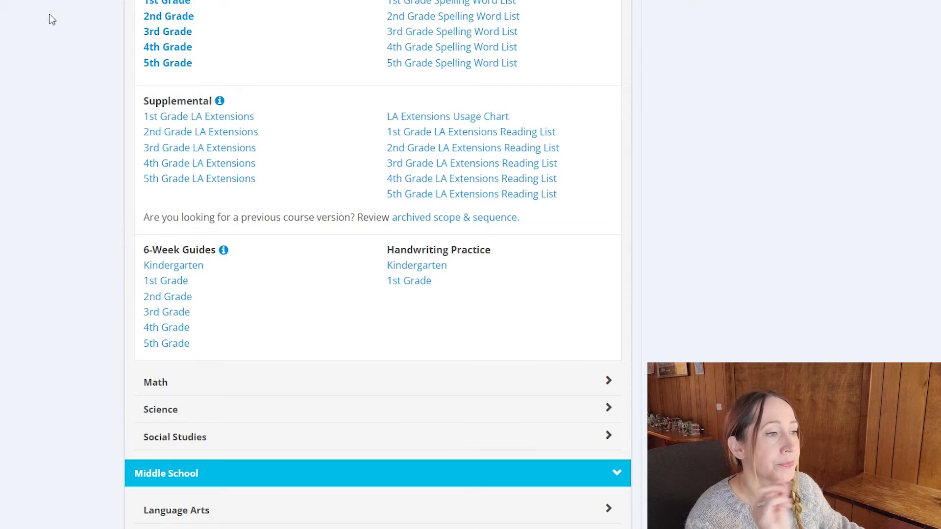
scroll(374, 414, up, 9)
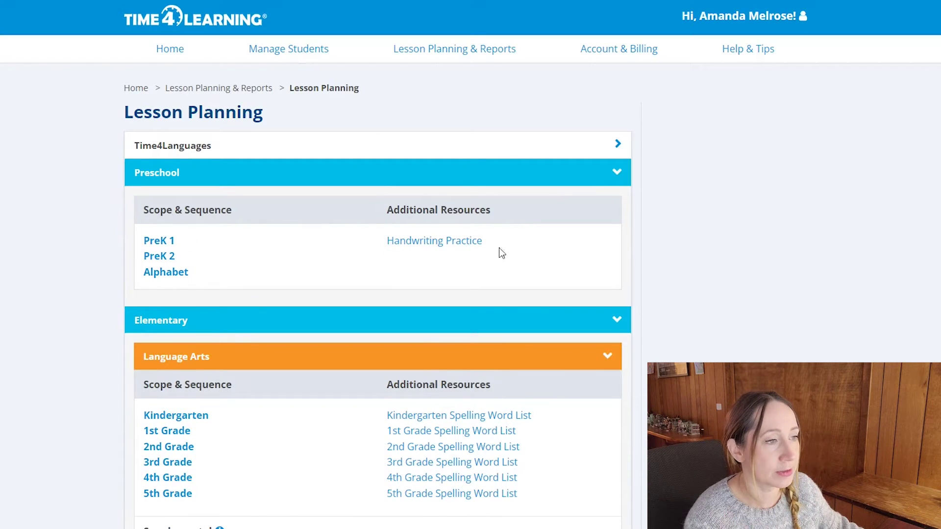
click(426, 55)
click(211, 247)
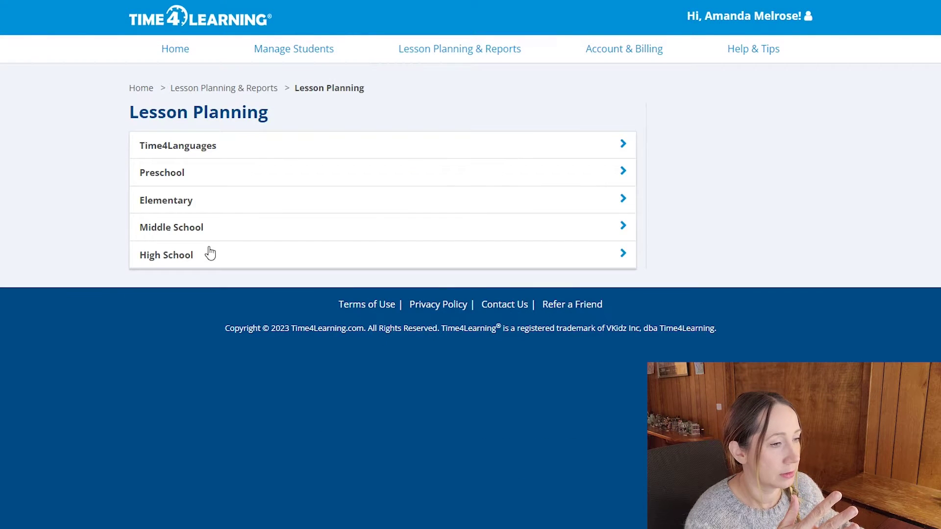
Step: Expand the Middle School and Elementary sections and open the 2nd Grade scope and sequence for Elementary Math
click(250, 227)
click(254, 206)
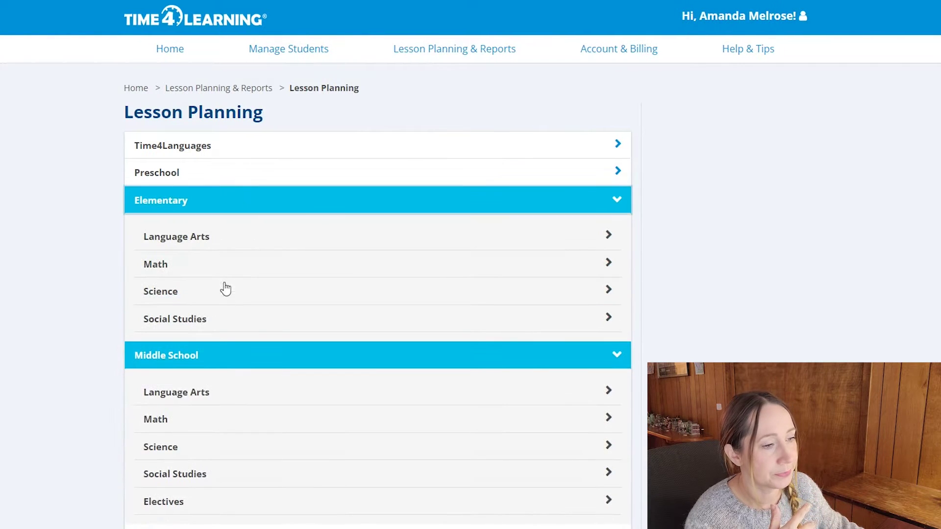
click(175, 272)
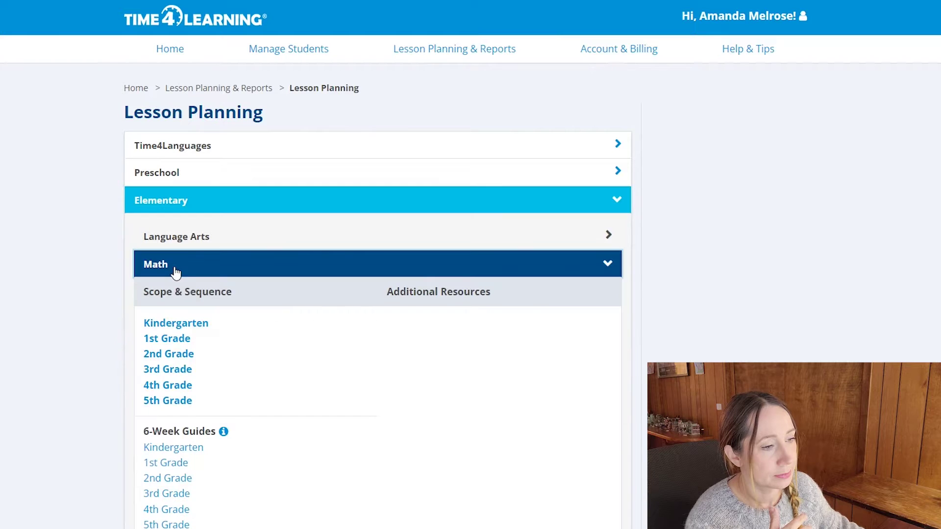
click(178, 359)
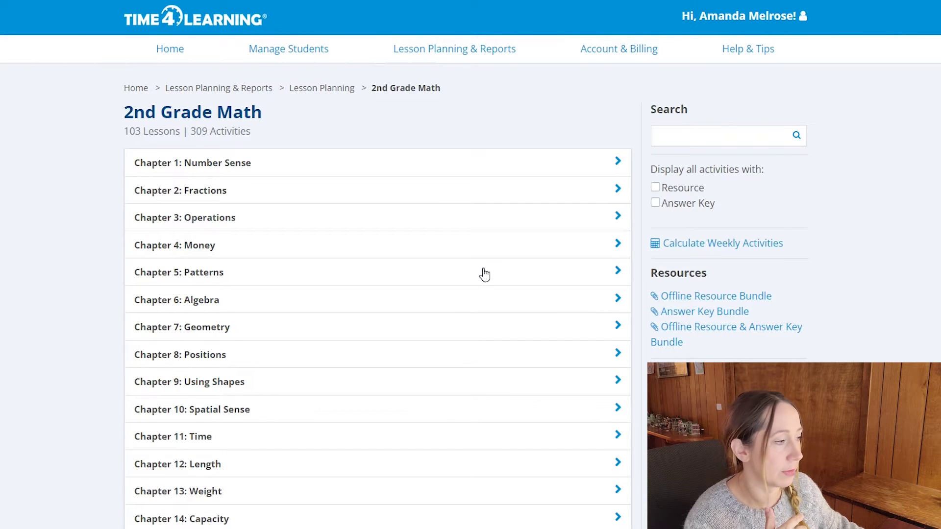
Step: Review the 2nd Grade Math chapter list, its resource bundles and the chapter view options
scroll(770, 219, down, 1)
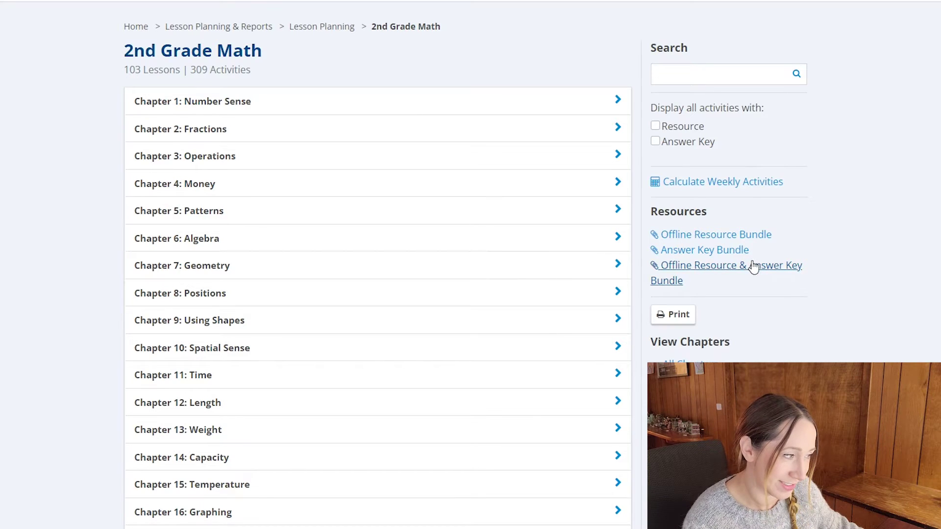
scroll(685, 177, down, 4)
click(685, 173)
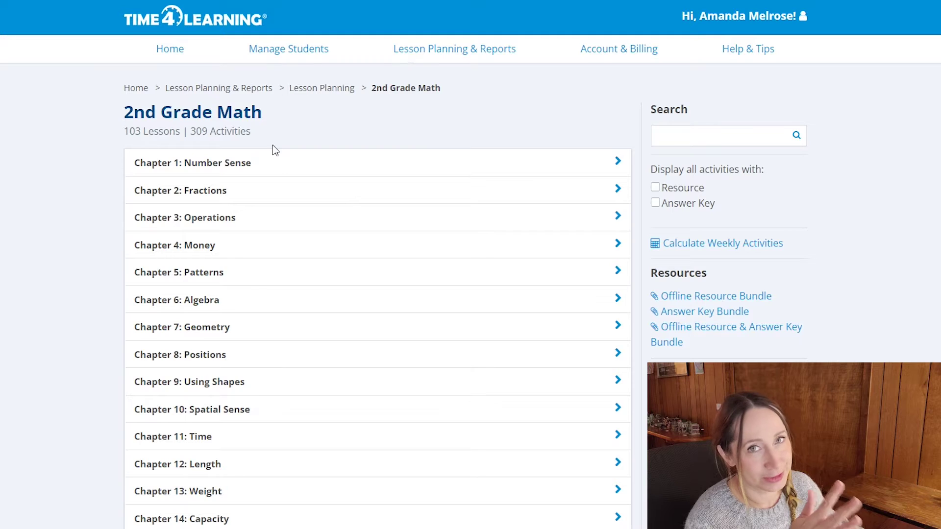
Step: Go back to Lesson Planning & Reports and start creating a student planner with the Activity Planner
click(296, 89)
scroll(206, 333, down, 1)
scroll(218, 304, up, 1)
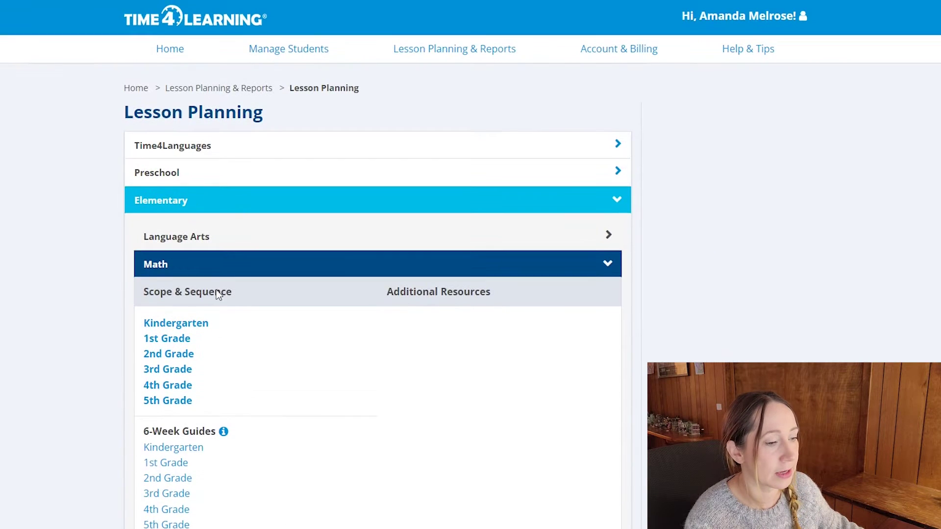
click(244, 84)
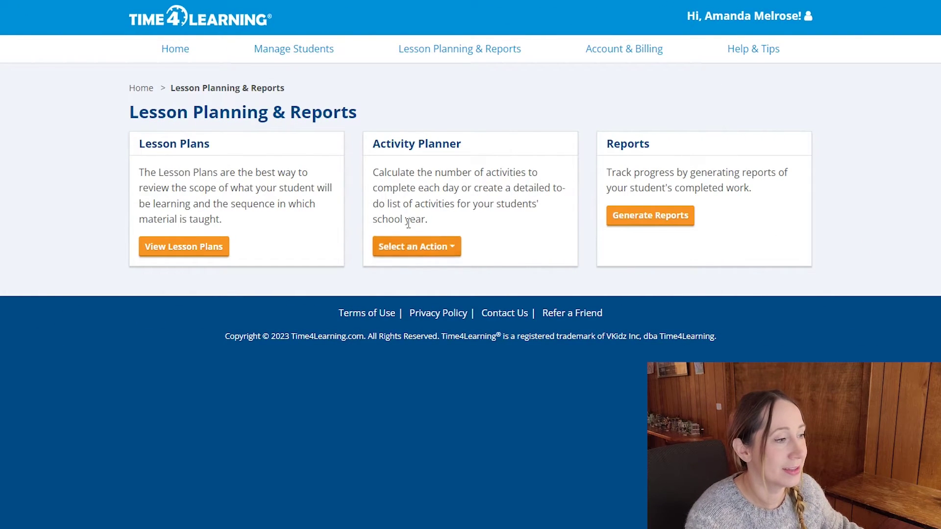
click(437, 247)
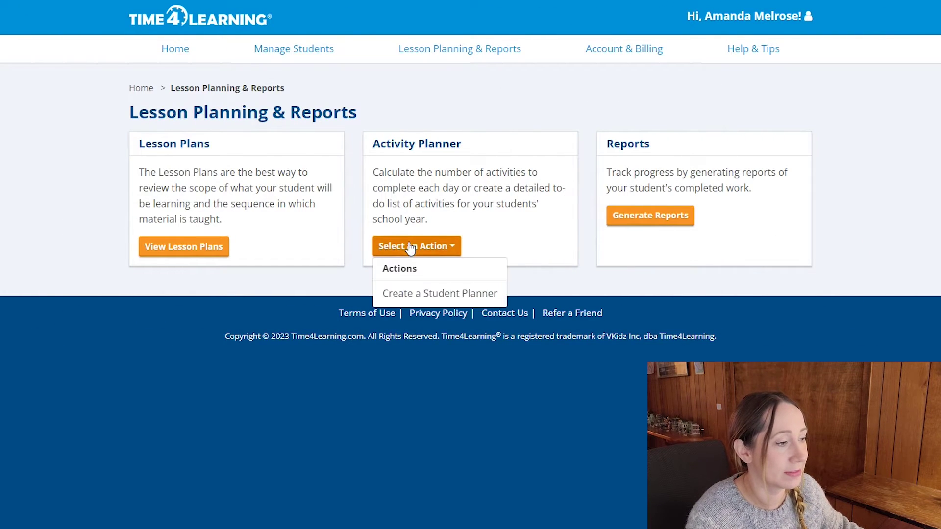
click(419, 298)
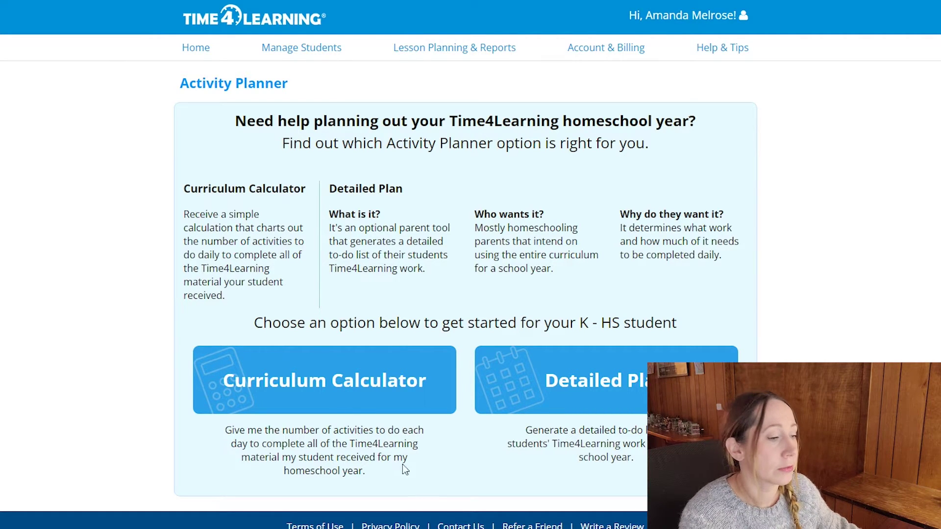
Step: Fill in the Curriculum Calculator with start date 01/12/2023, end date 06/30/2023 and a weekly usage of 3 Days
click(316, 384)
click(403, 191)
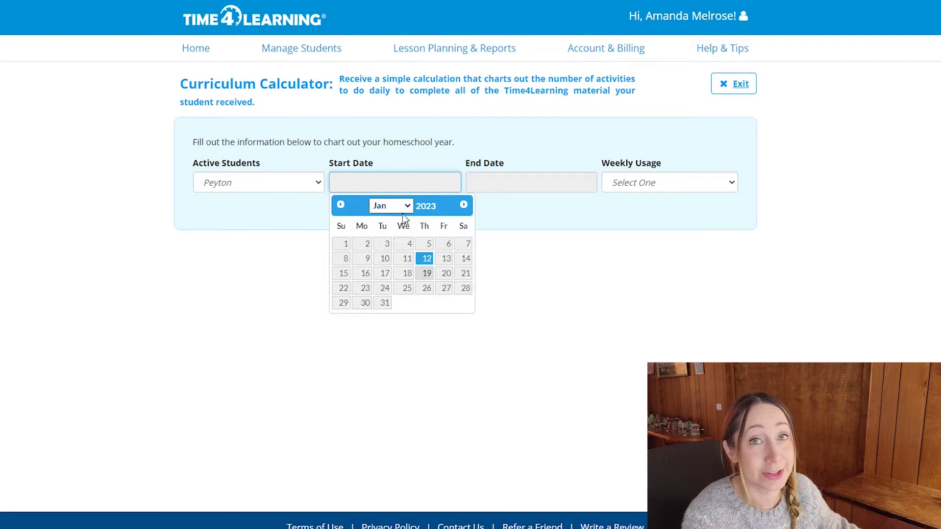
click(426, 260)
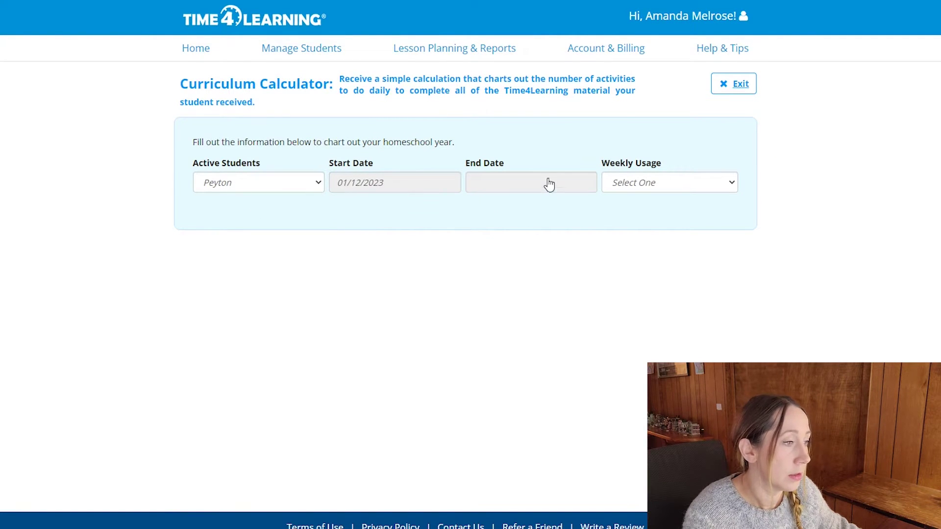
click(531, 175)
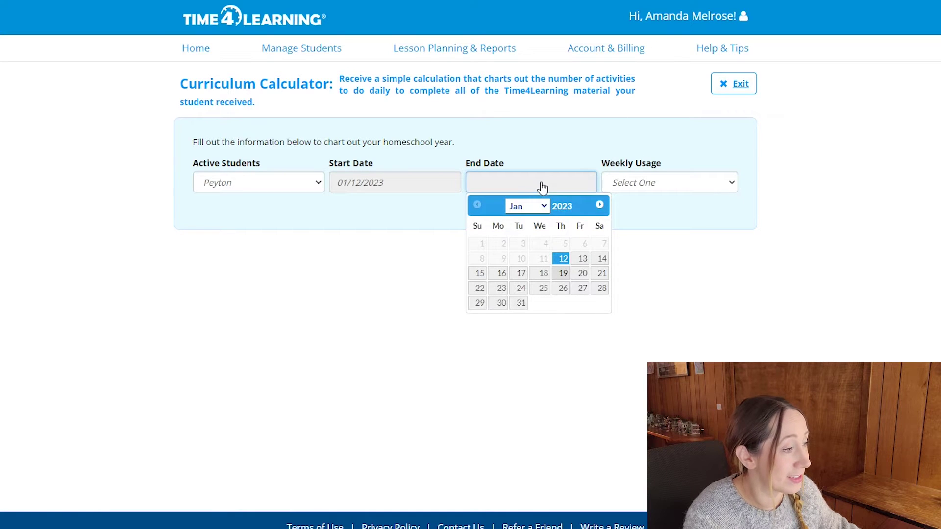
click(580, 304)
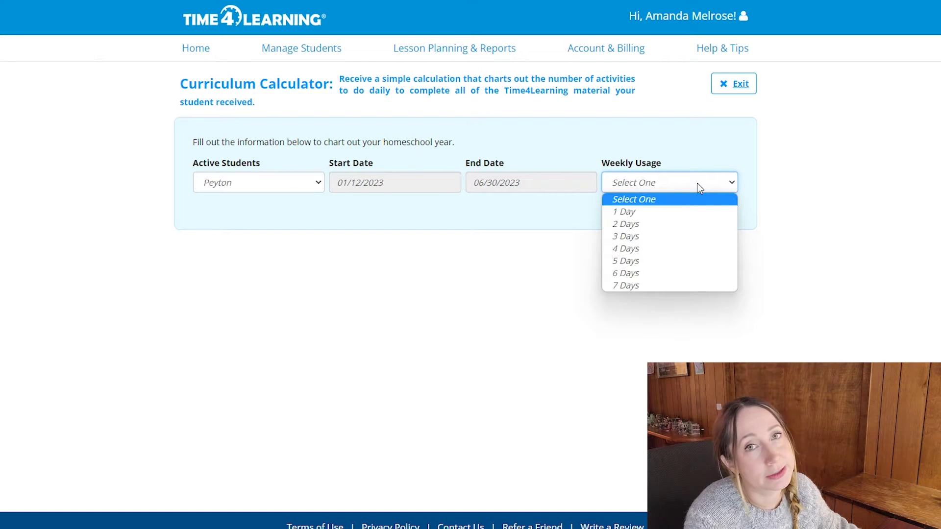
click(679, 240)
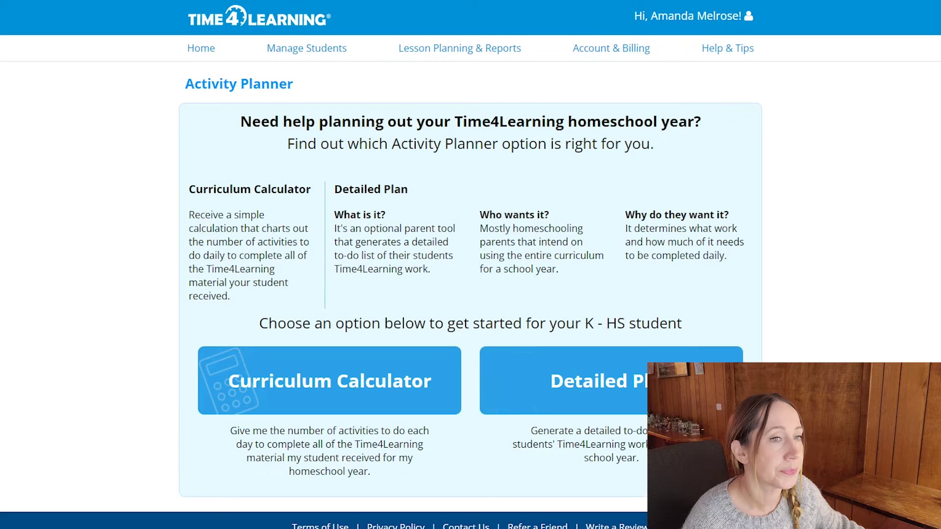
Step: Start a Detailed Plan for the active student and name it Plan 1
click(606, 375)
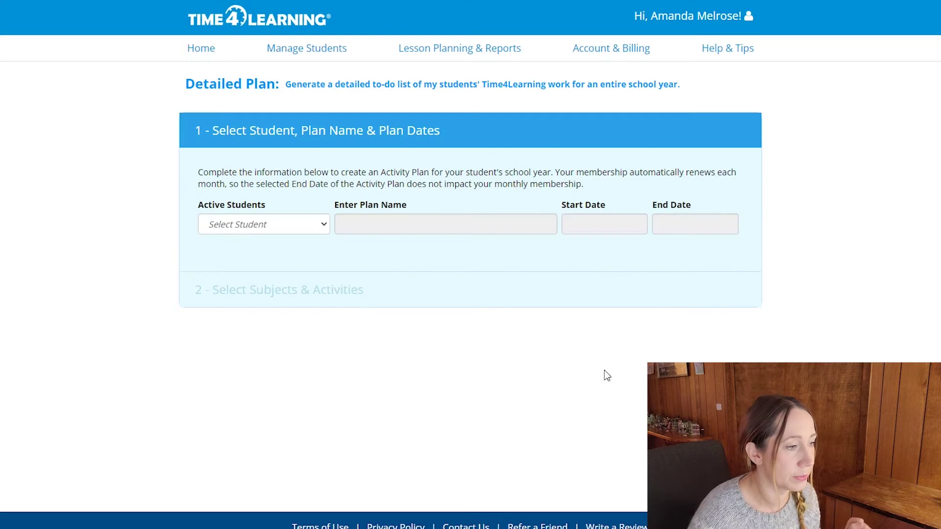
click(269, 223)
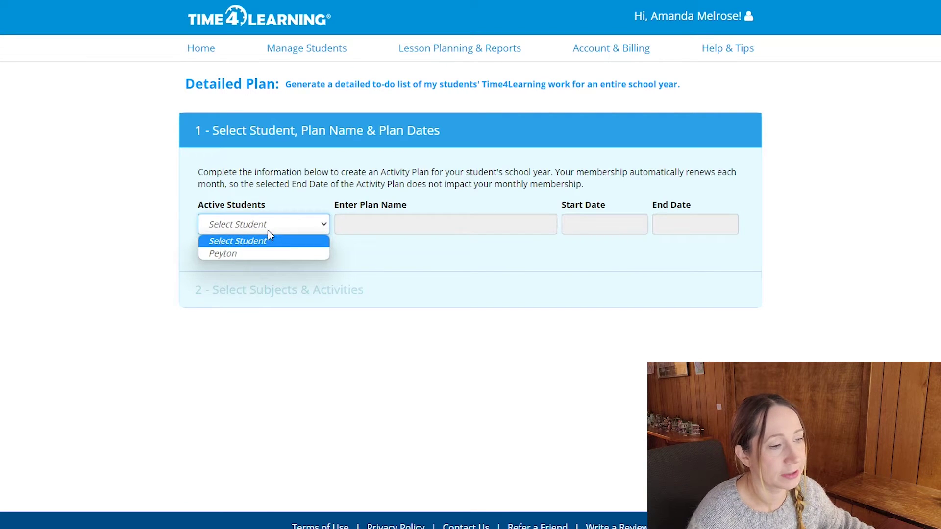
click(261, 251)
click(456, 223)
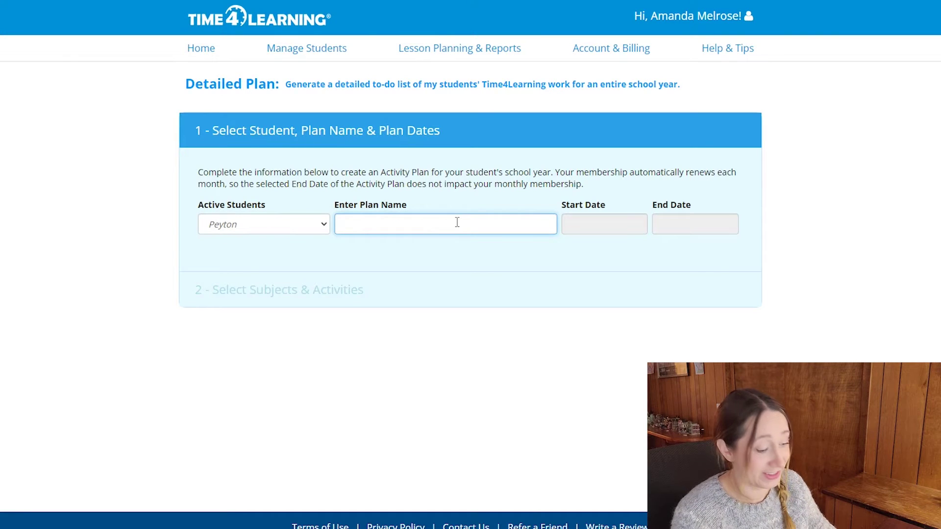
text(Pla)
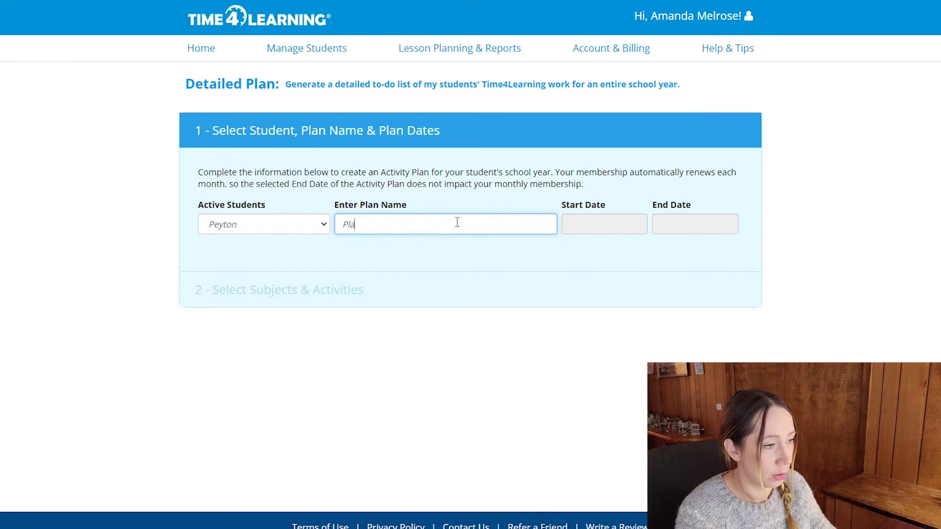
text(n 1)
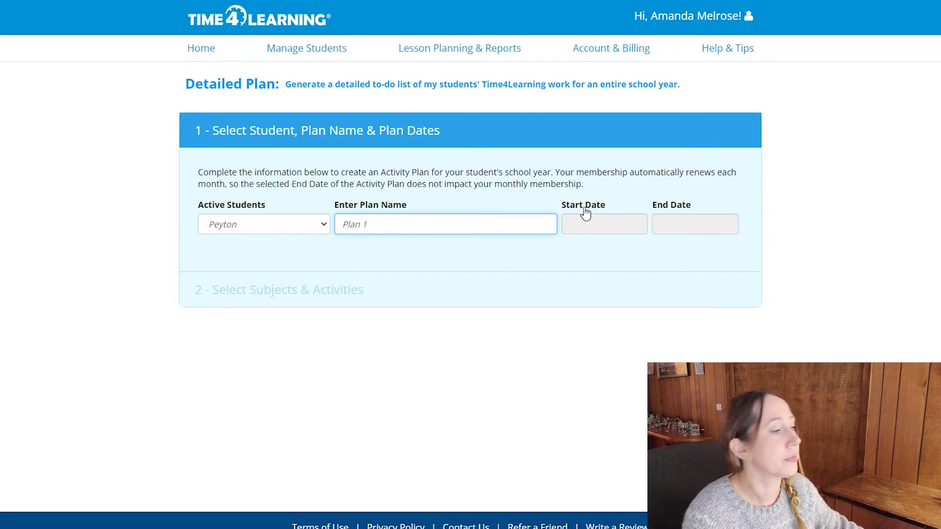
Step: Set the plan's dates from 01/12/2023 to 06/30/2023, then save and proceed to selecting subjects and activities
click(573, 224)
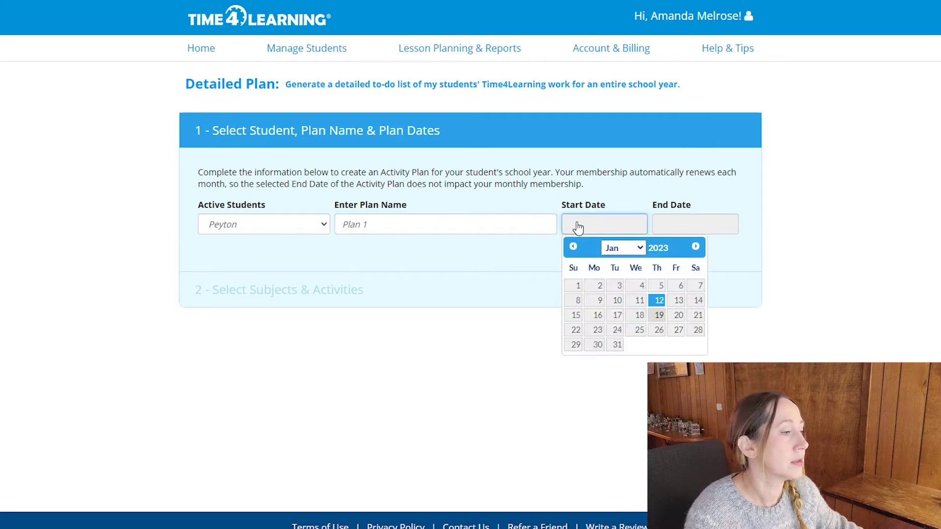
click(659, 301)
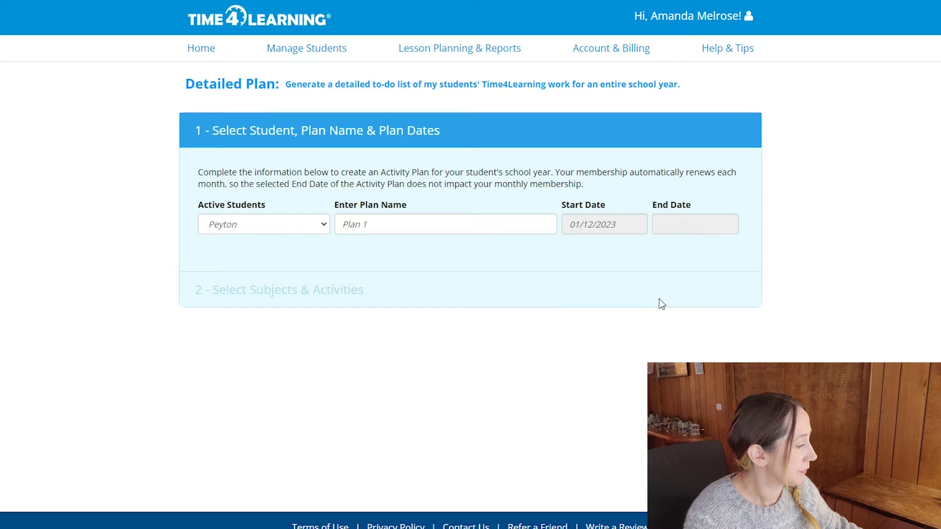
click(718, 230)
click(716, 248)
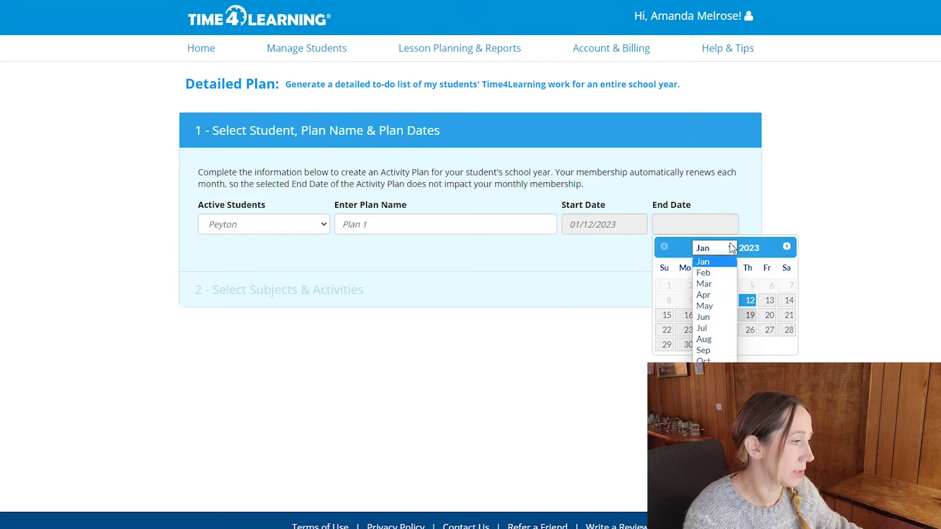
click(702, 317)
click(767, 345)
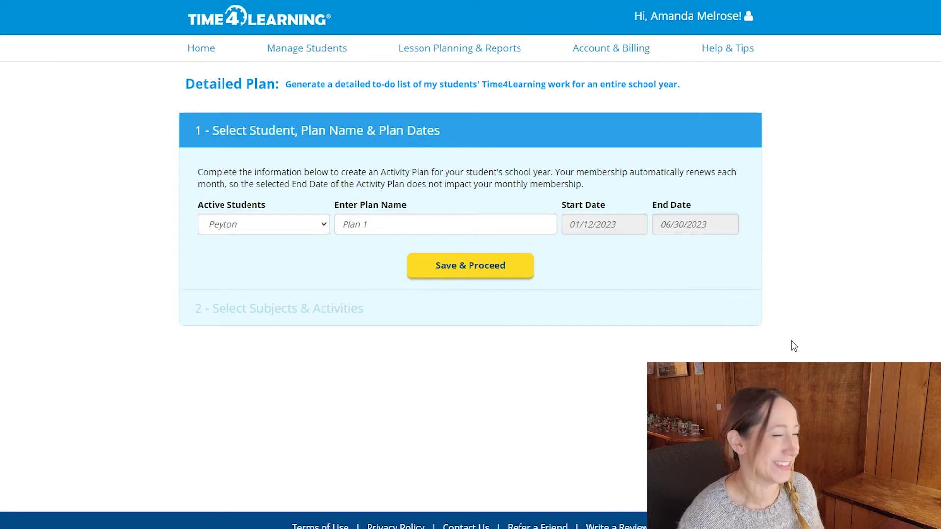
click(412, 269)
Step: Include all subjects in the plan and set Math to Choose My Material, keeping Math selected
scroll(530, 489, down, 1)
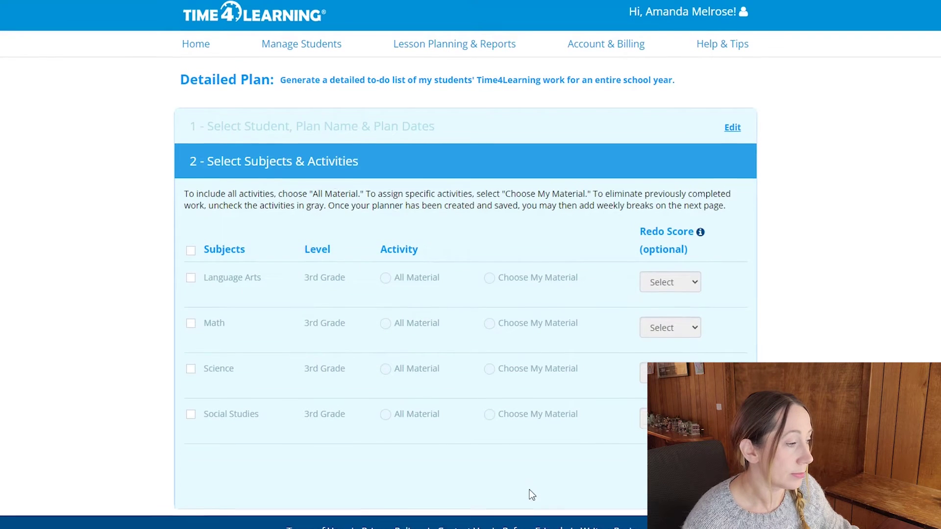
click(191, 247)
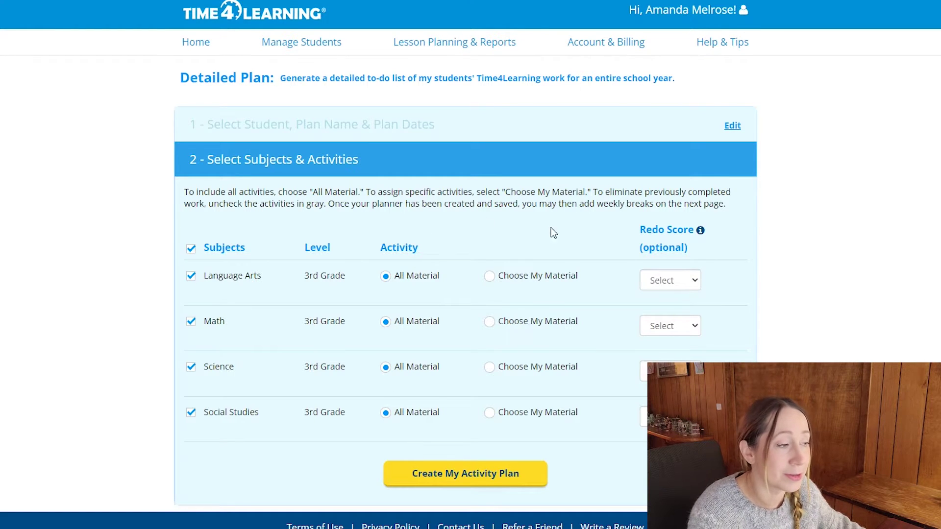
click(489, 322)
click(206, 332)
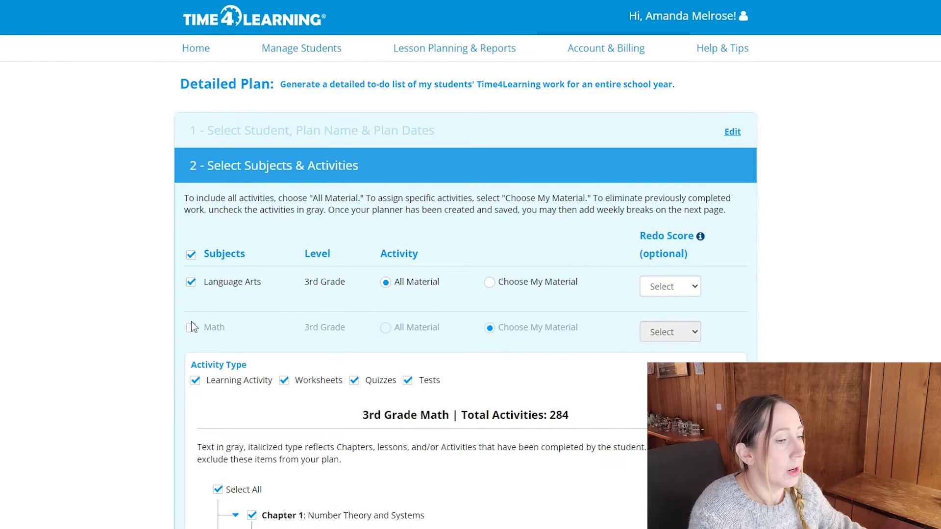
click(194, 329)
Step: Examine the 3rd Grade Math chapters, lessons, quizzes and activity types that can be included in the plan
scroll(590, 338, down, 1)
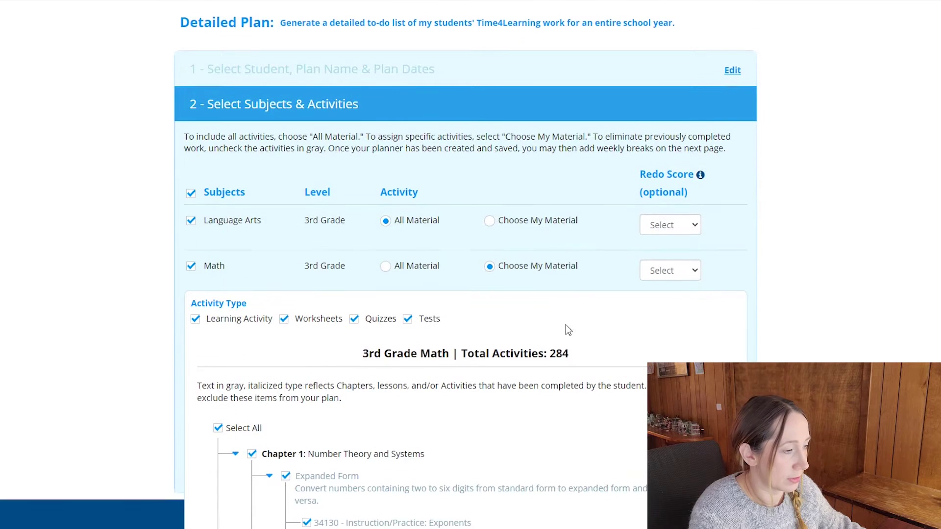
scroll(567, 329, down, 1)
scroll(461, 370, down, 1)
scroll(472, 365, up, 1)
scroll(926, 334, down, 2)
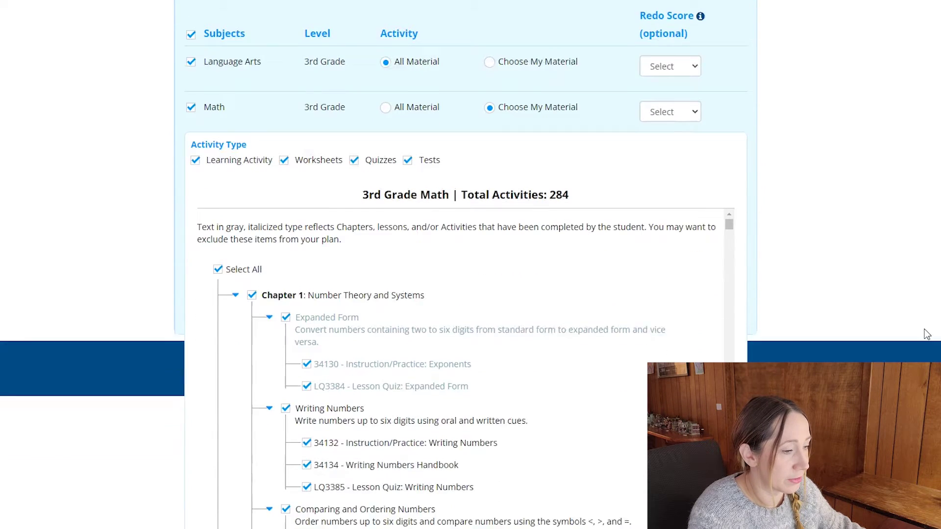
scroll(697, 352, down, 1)
scroll(477, 317, up, 1)
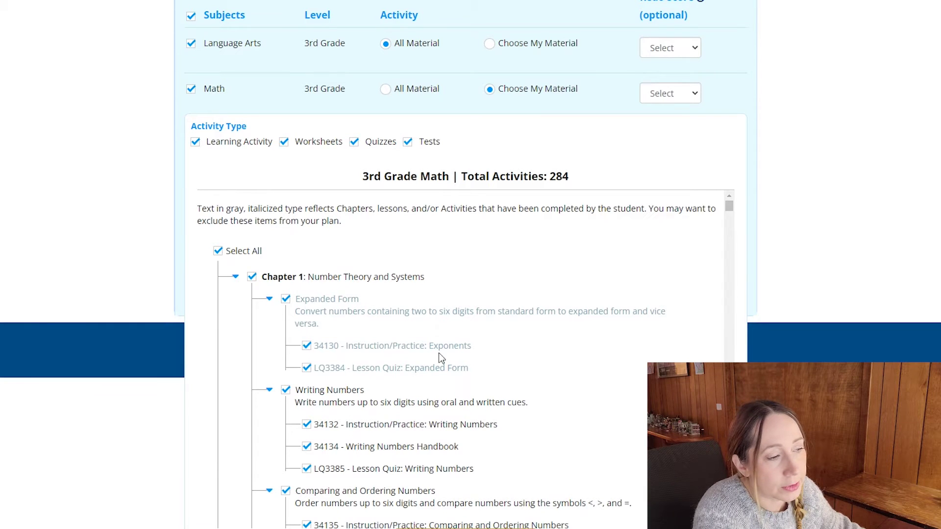
scroll(547, 381, down, 6)
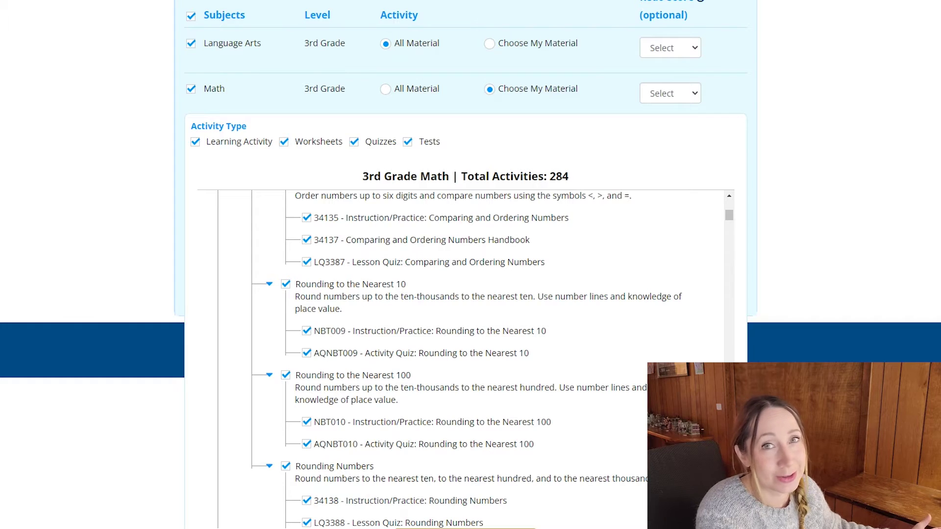
scroll(461, 357, down, 10)
scroll(355, 337, up, 4)
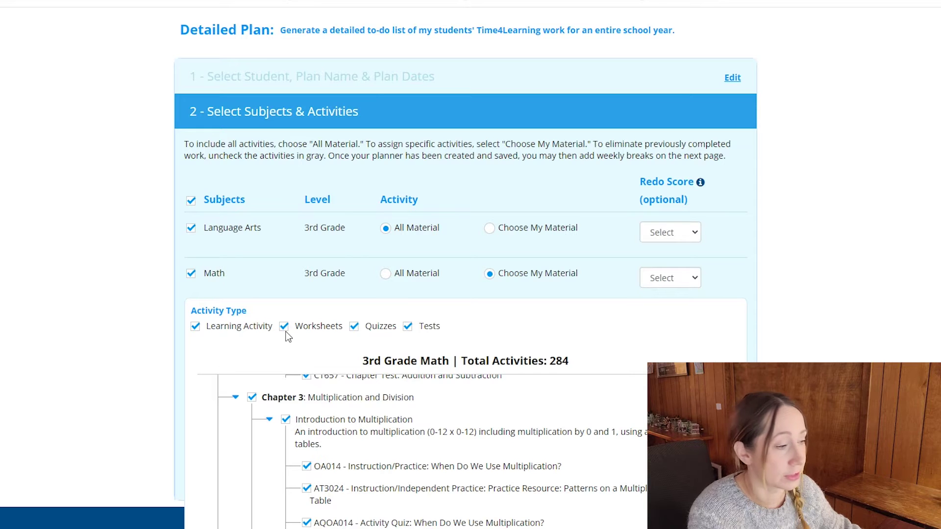
scroll(608, 333, down, 3)
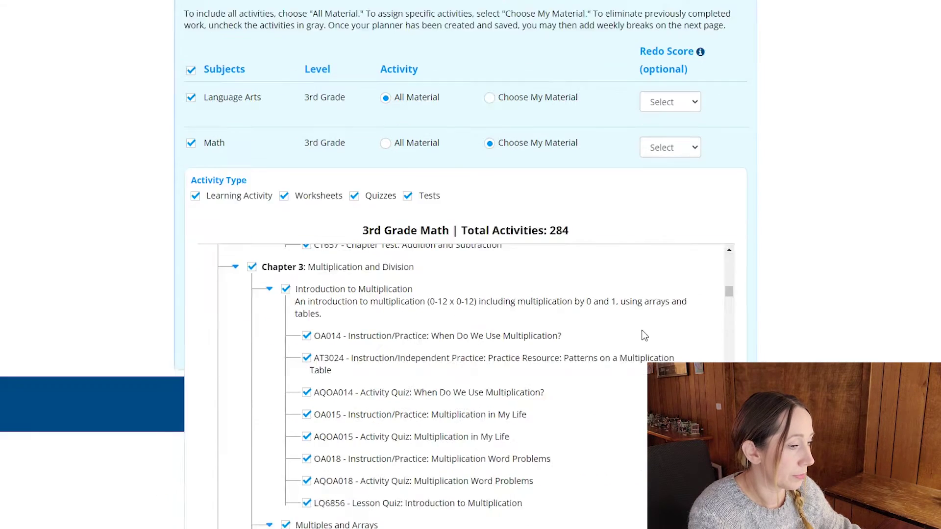
Step: Save the Math activity selection and view the Redo Score options for Language Arts without choosing one
click(384, 441)
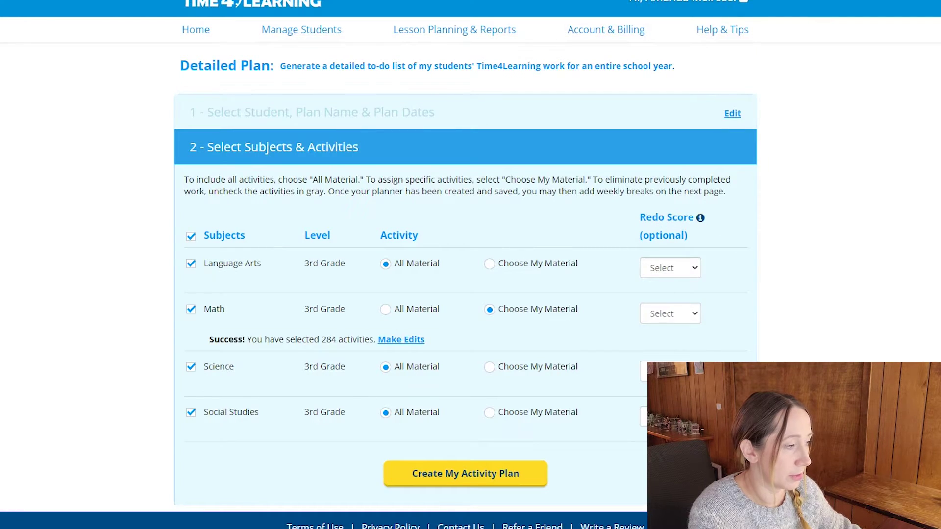
click(694, 268)
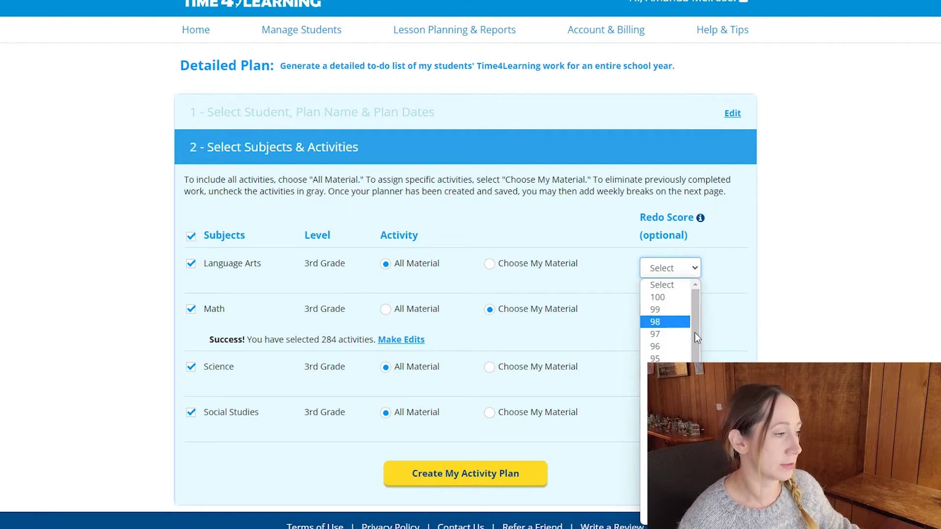
click(730, 267)
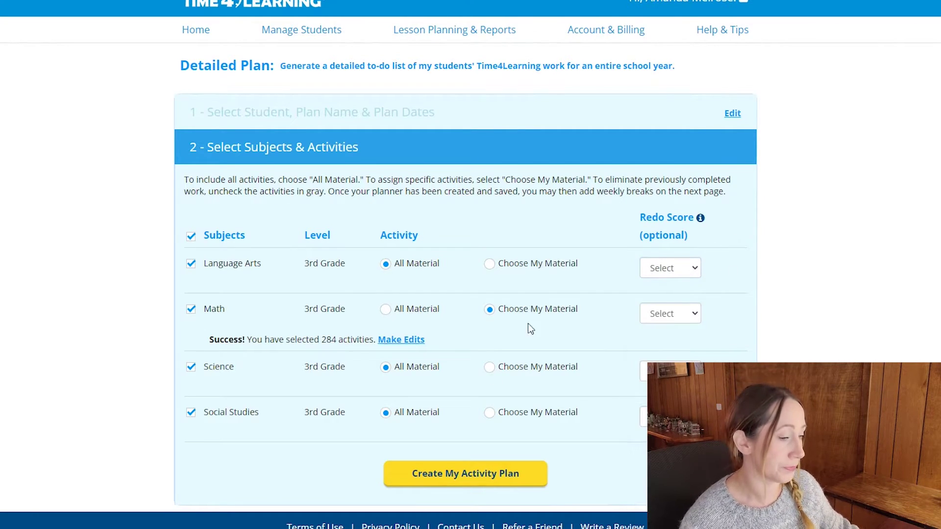
Step: Set Language Arts to Choose My Material and review its 3rd Grade chapters, lessons and practice activities
click(490, 265)
scroll(489, 271, down, 5)
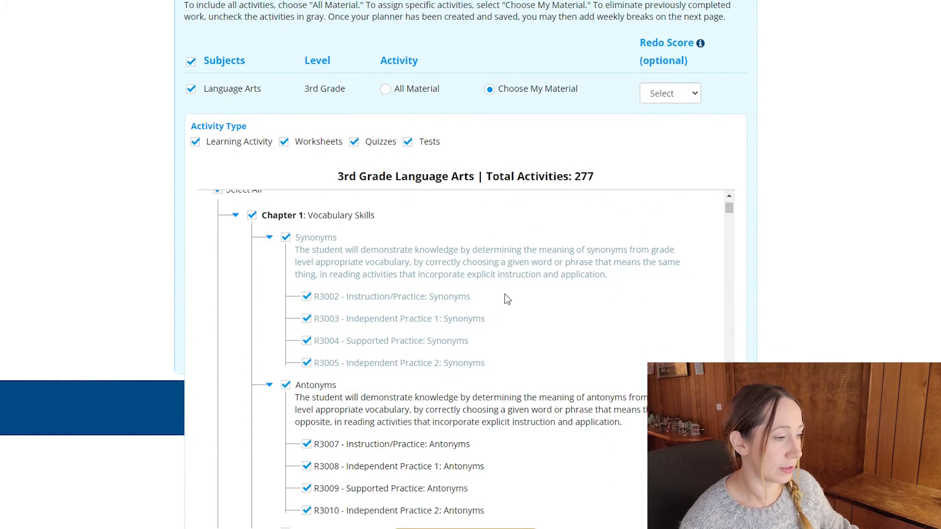
scroll(508, 299, down, 9)
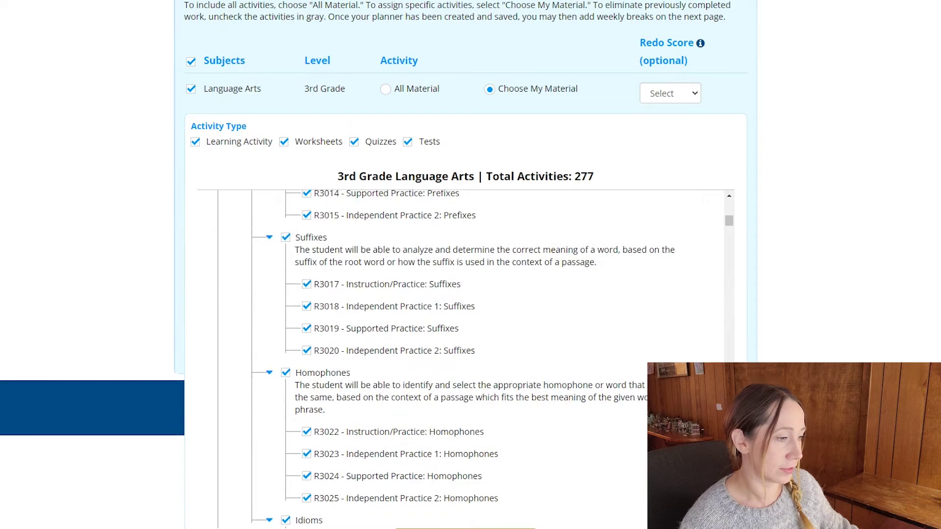
scroll(338, 382, down, 3)
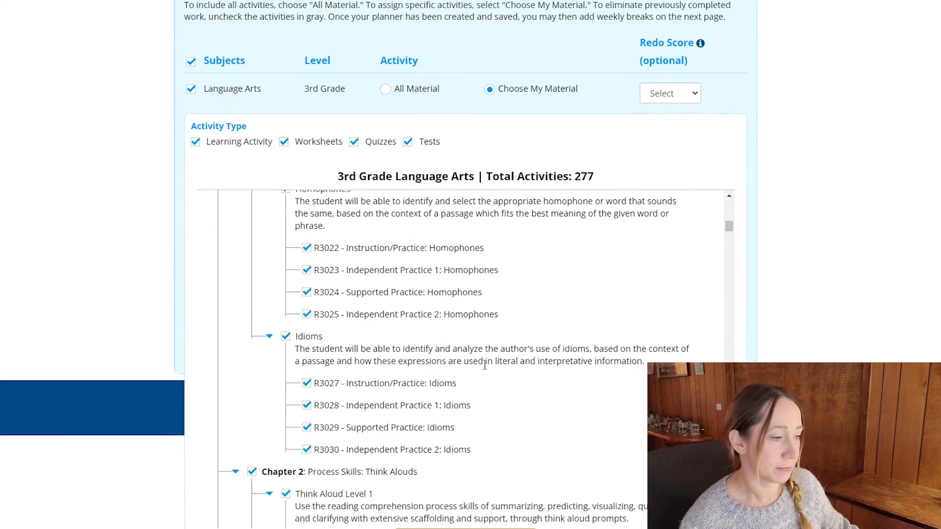
scroll(485, 365, up, 3)
scroll(484, 365, down, 7)
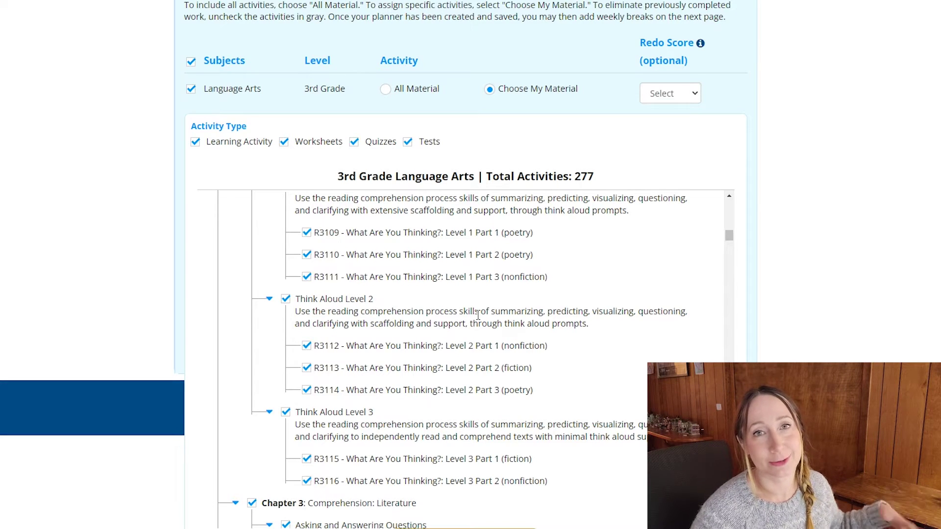
scroll(461, 387, down, 3)
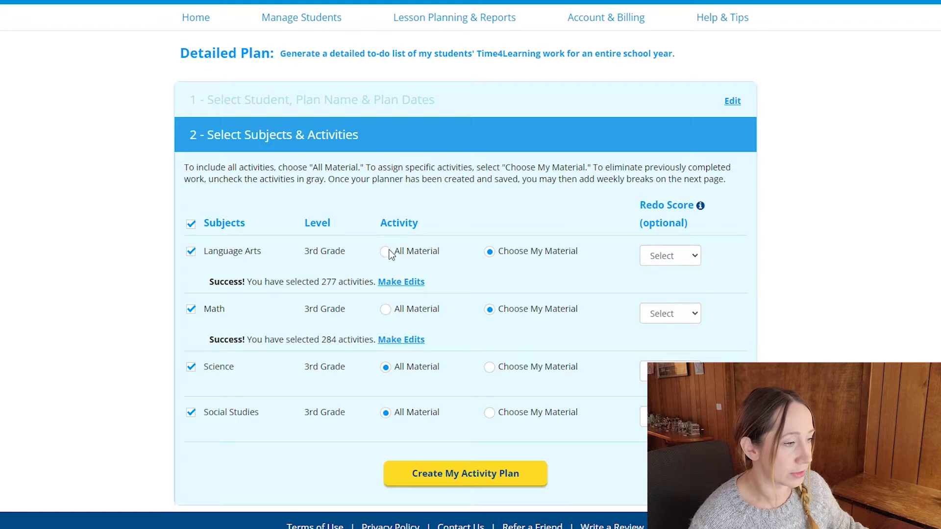
Step: Set Math and Language Arts to All Material, accepting the loss of earlier edits, and create the activity plan
click(385, 310)
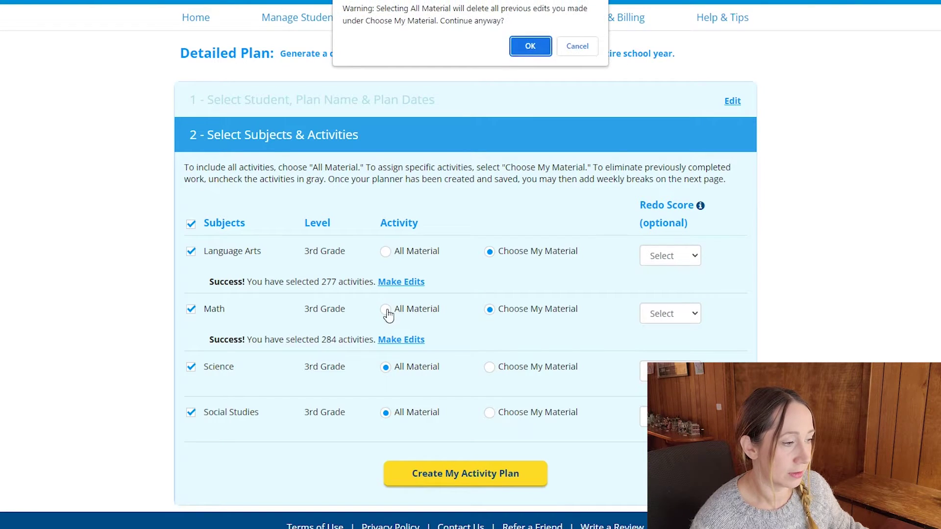
click(530, 47)
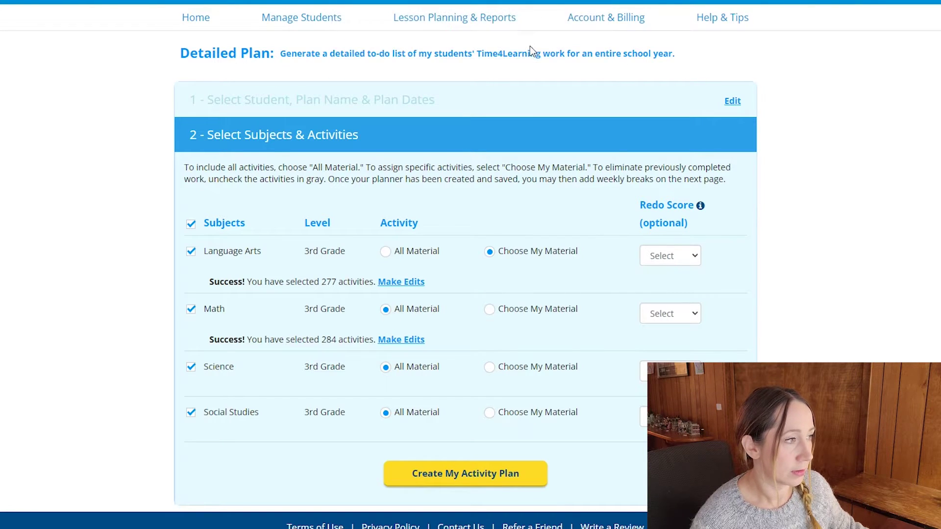
click(386, 252)
click(533, 46)
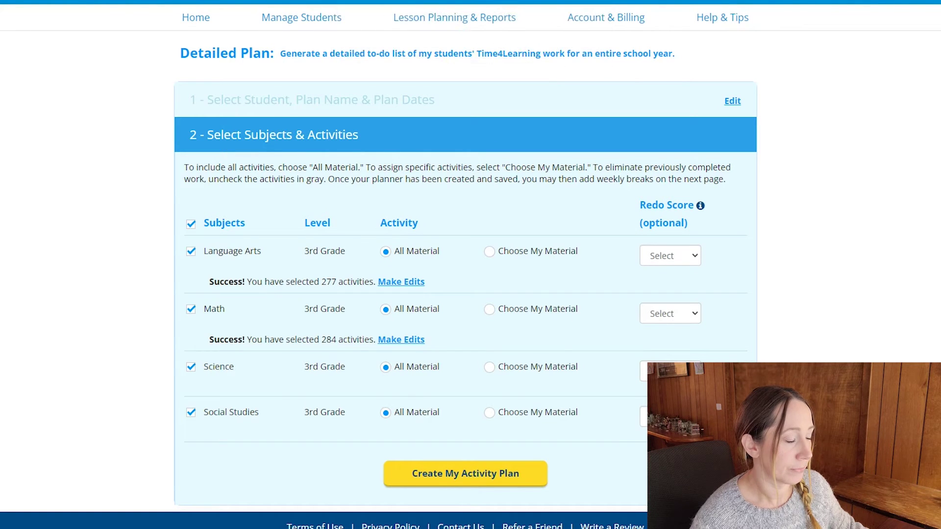
click(463, 486)
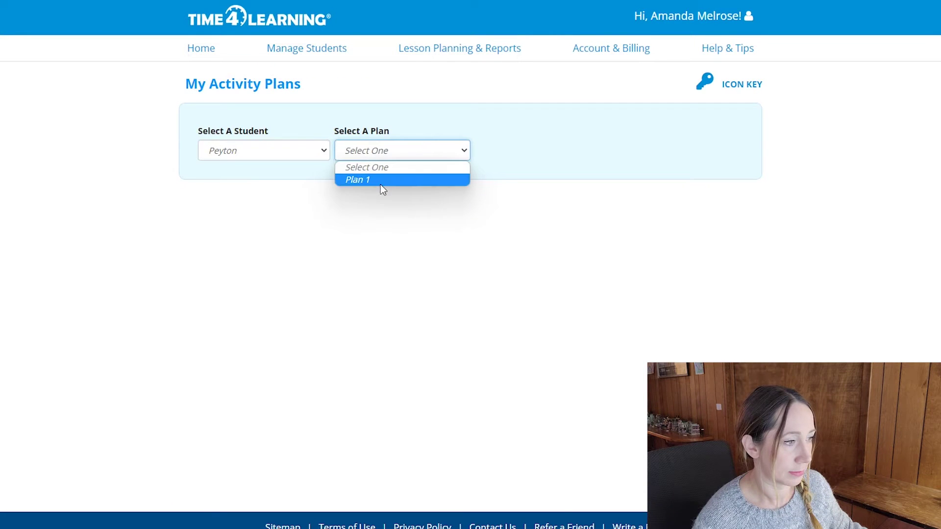
Step: Open Plan 1 in My Activity Plans and review its list of scheduled weeks
click(380, 179)
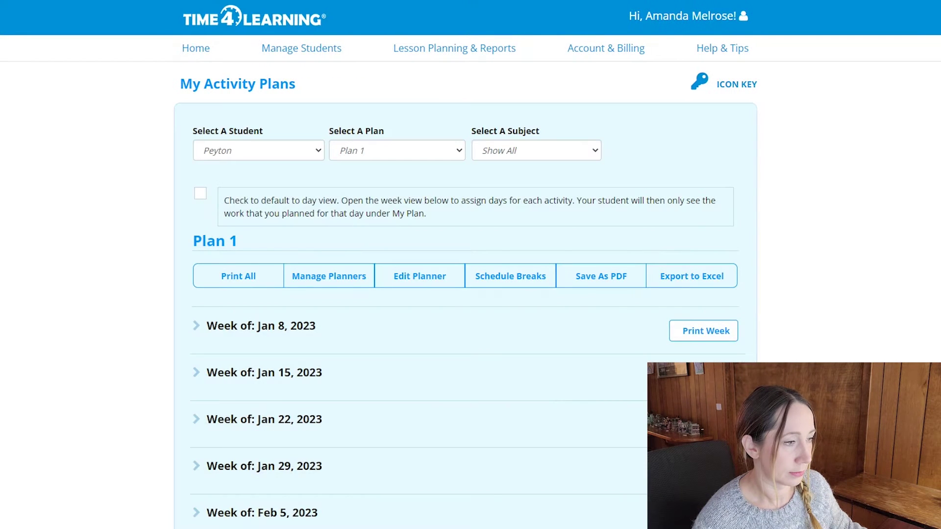
scroll(543, 392, down, 2)
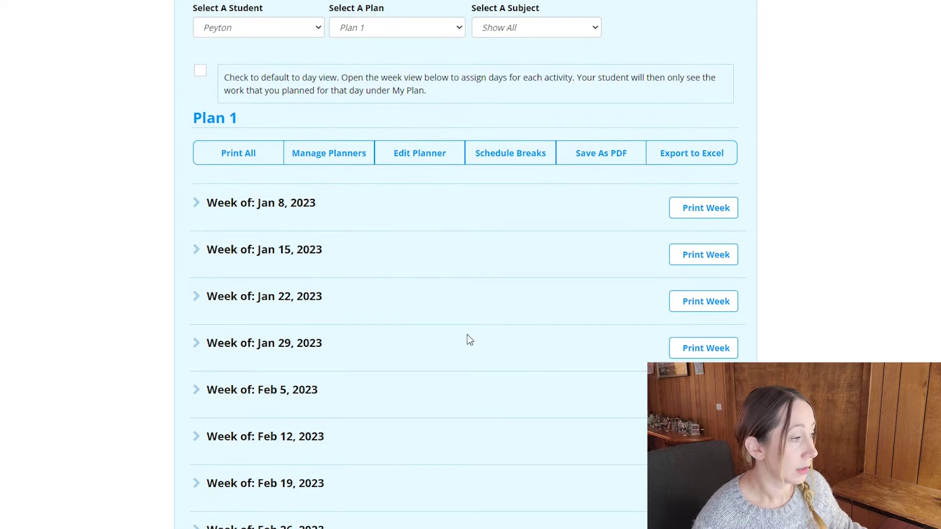
scroll(441, 147, down, 5)
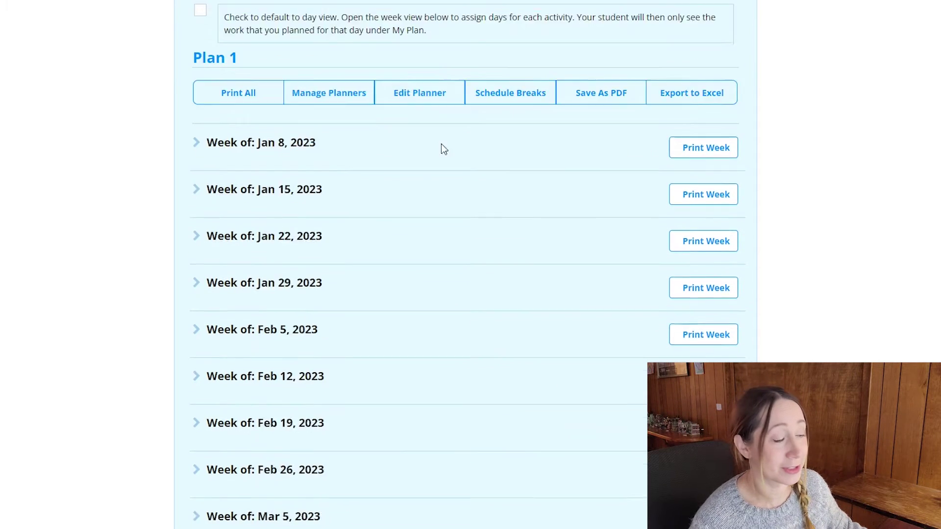
scroll(509, 409, up, 6)
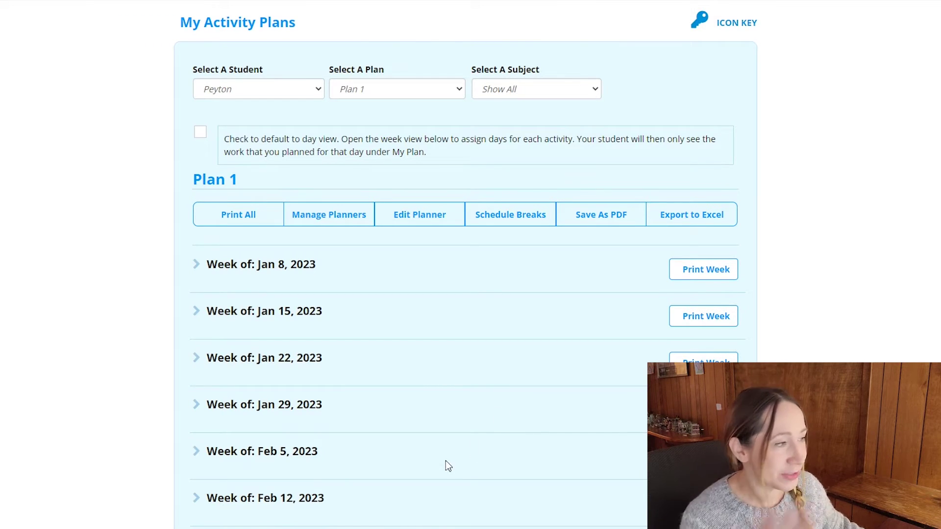
click(703, 316)
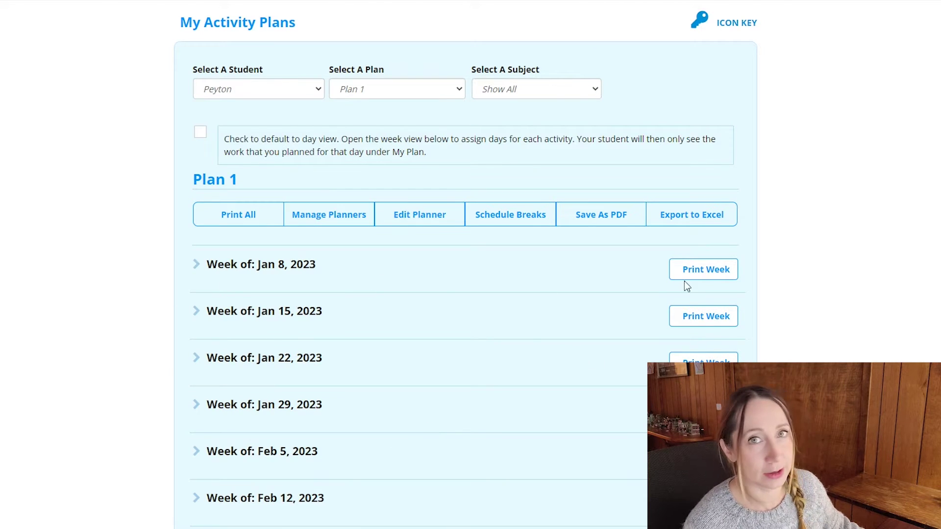
Step: Expand the week of Jan 15, 2023 and review its Math chapters and lesson activities
click(196, 313)
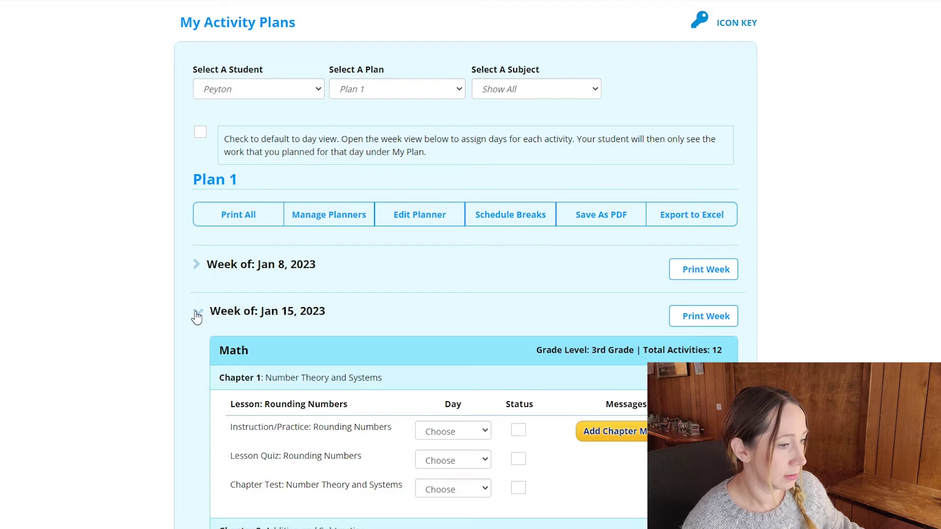
scroll(504, 316, down, 4)
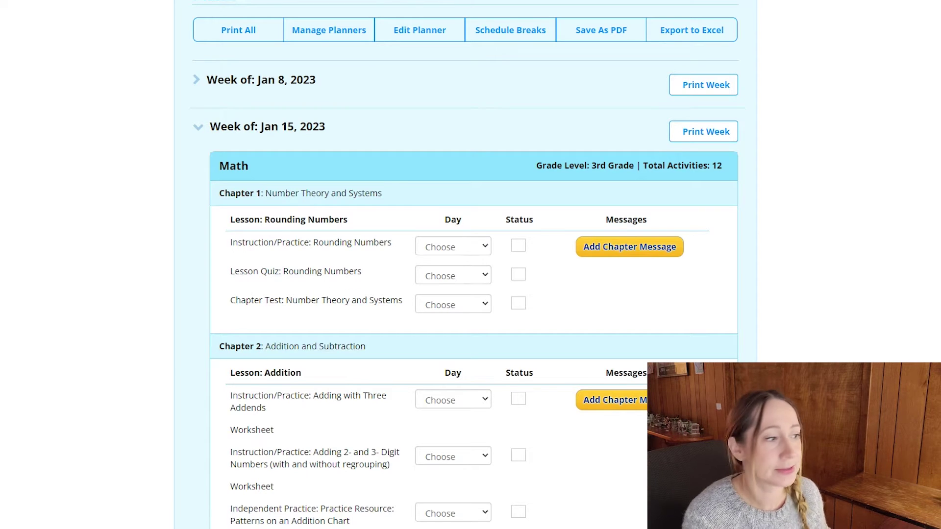
scroll(569, 338, up, 5)
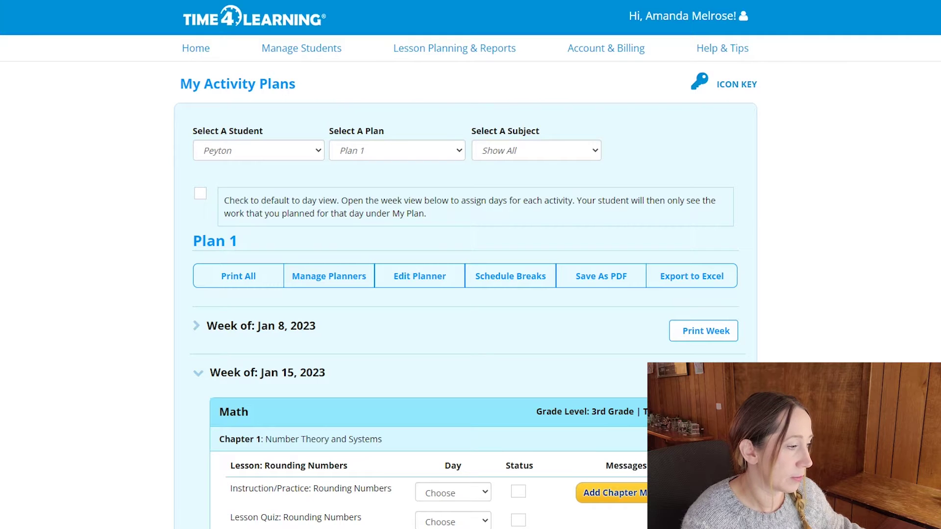
Step: Preview the printout of a plan week, cancel printing and look over the weekly plan again
click(704, 337)
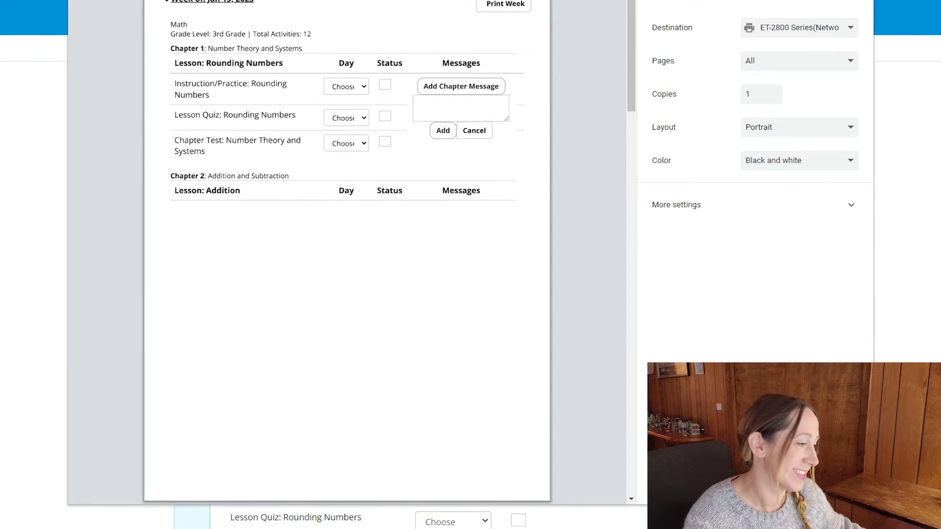
key(Escape)
scroll(470, 265, down, 9)
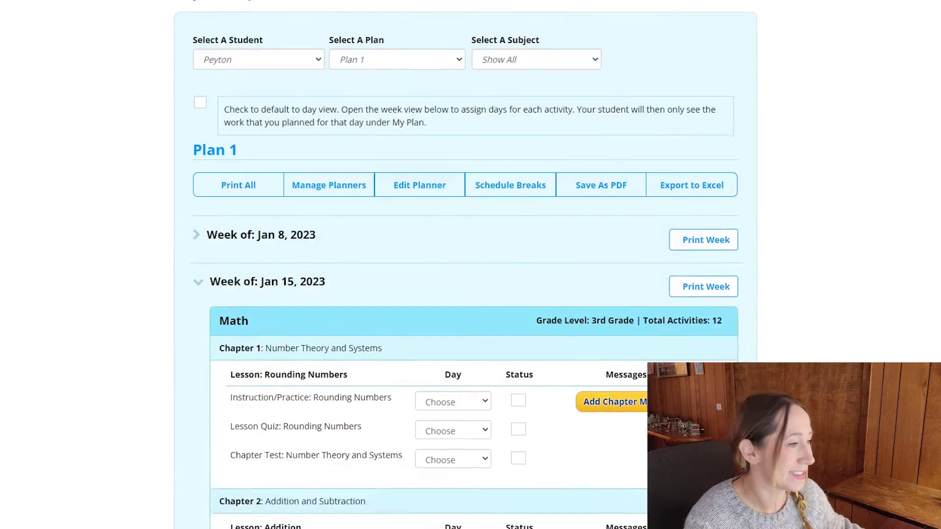
scroll(470, 264, up, 9)
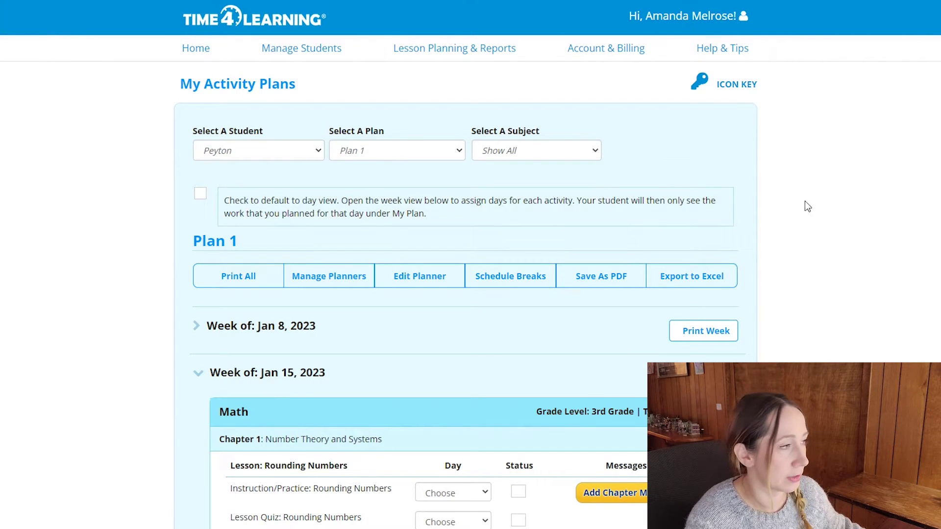
Step: Review the student's details under Manage Students and open the course update page for that student
click(298, 49)
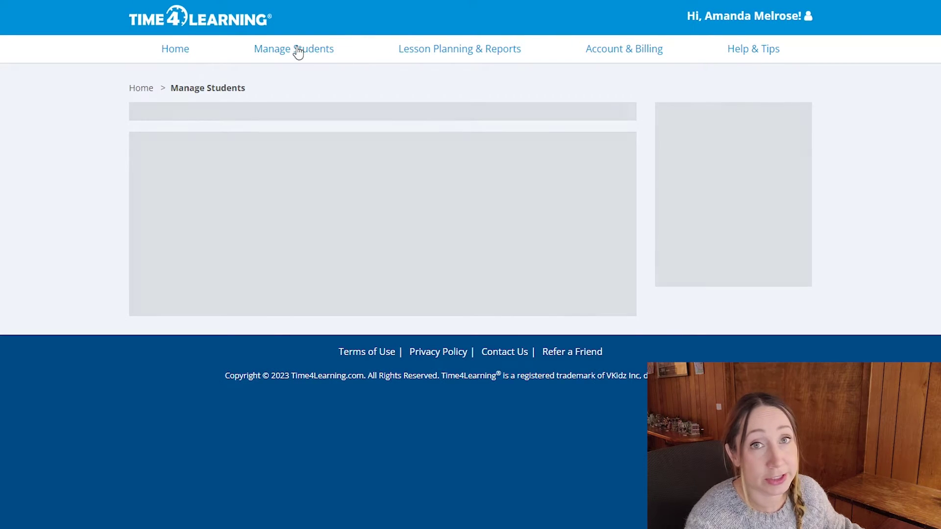
scroll(505, 496, down, 1)
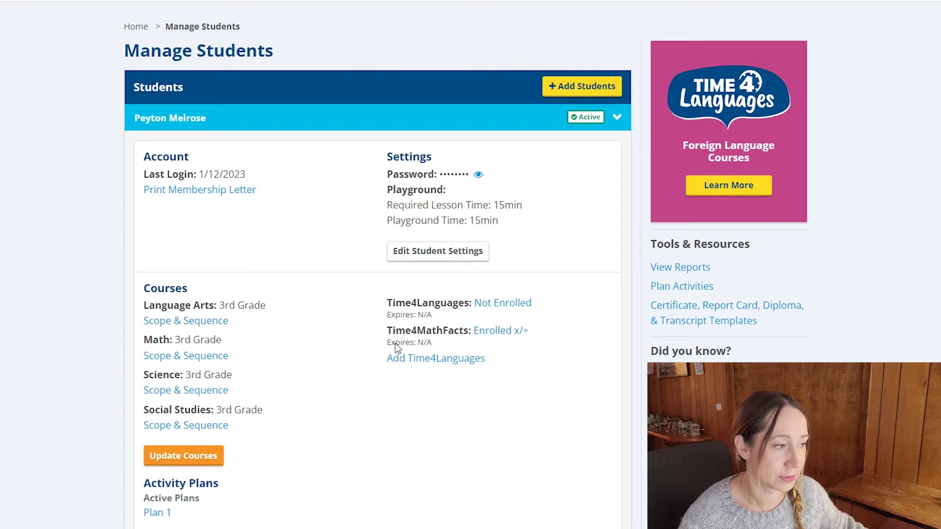
scroll(294, 346, down, 1)
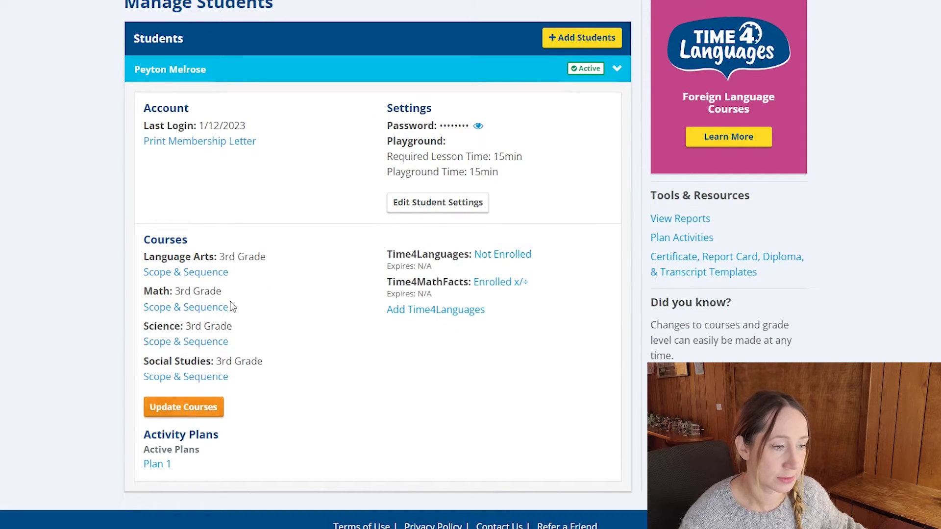
click(193, 408)
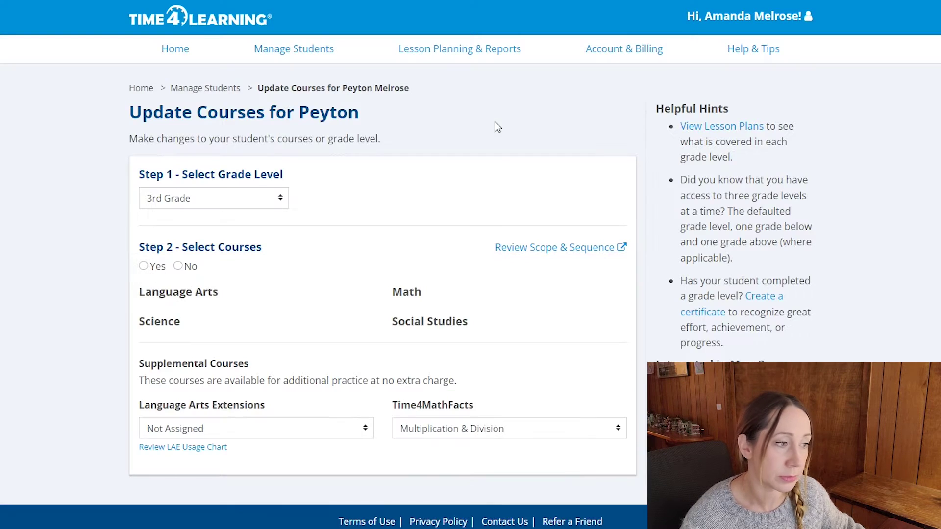
Step: Try 2nd Grade and 4th Grade as the student's overall grade level and return it to 3rd Grade
click(264, 197)
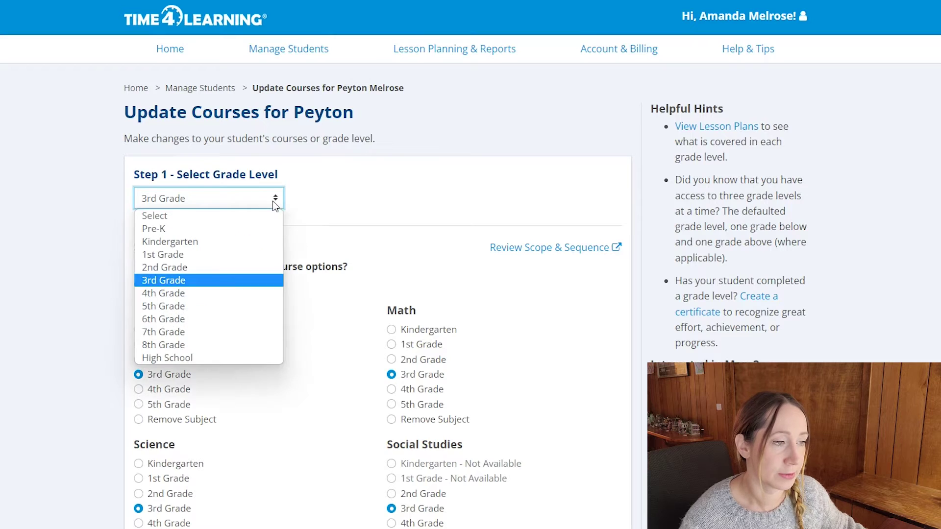
click(206, 267)
click(271, 198)
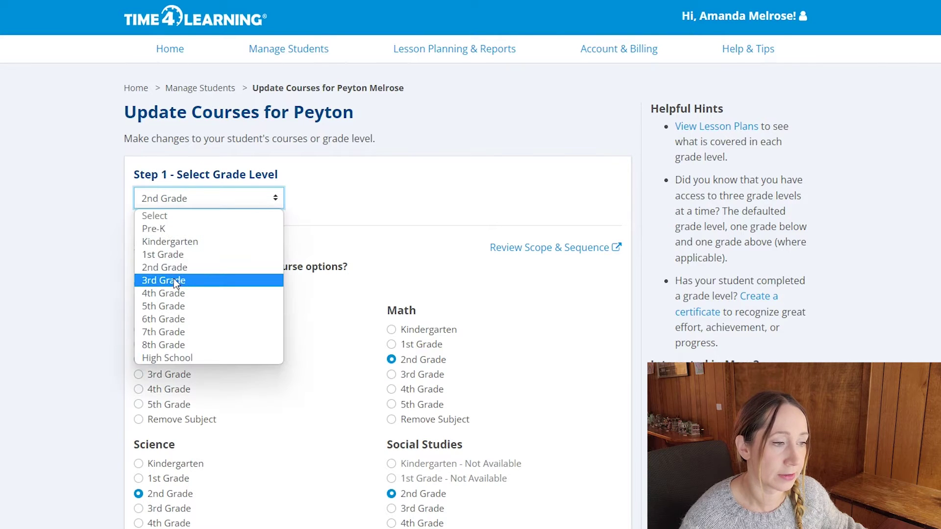
click(174, 293)
click(277, 201)
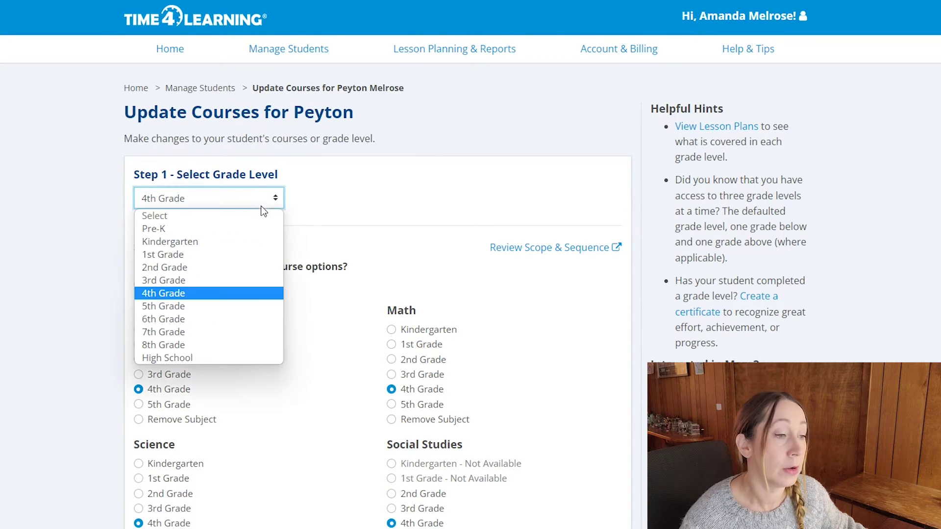
click(213, 273)
Step: Assign 2nd Grade for Language Arts and 4th Grade for Math in the student's course selection
scroll(213, 279, down, 1)
scroll(269, 338, down, 2)
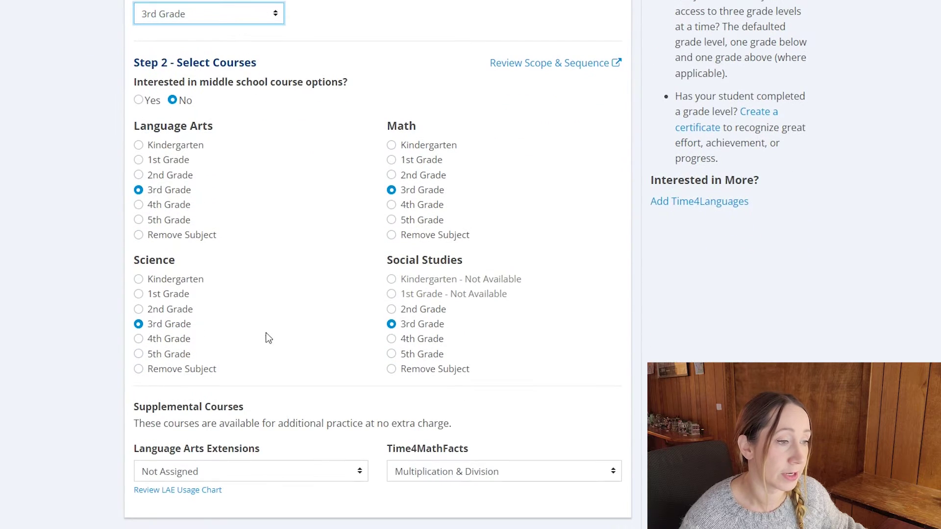
click(138, 176)
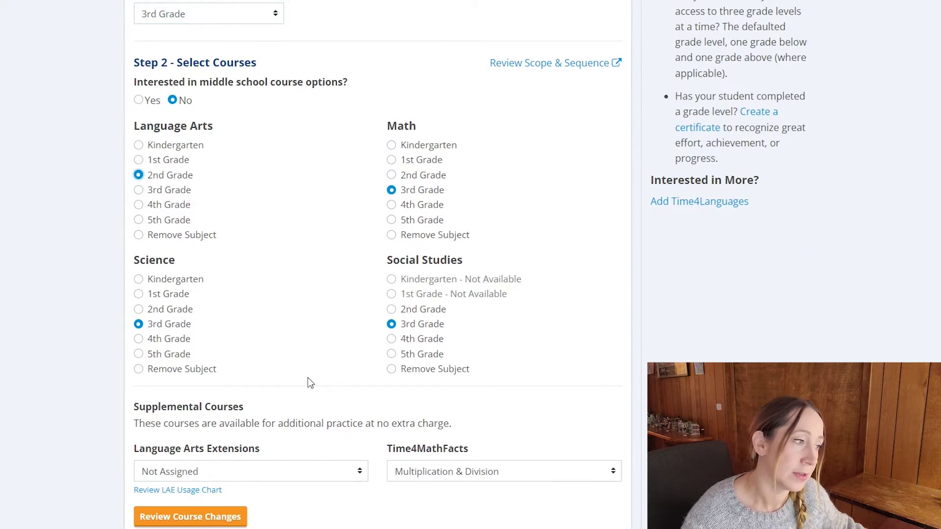
click(391, 205)
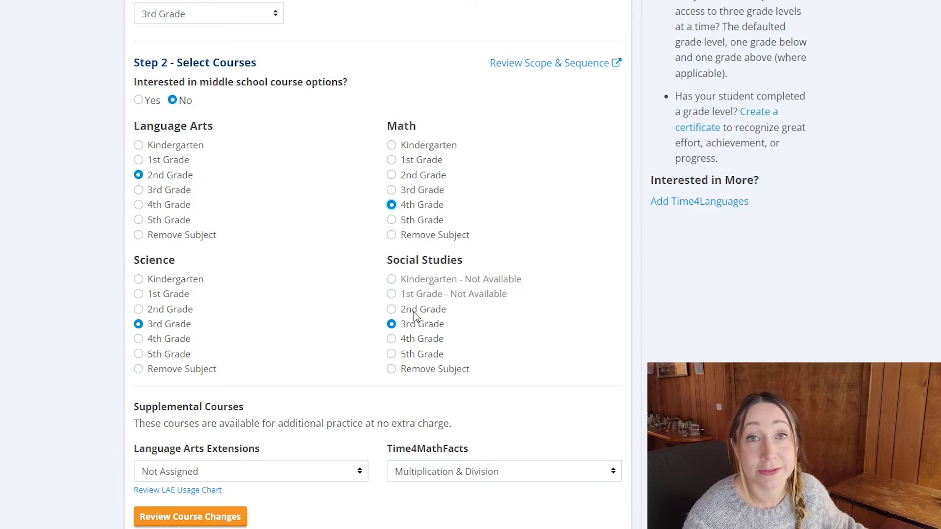
Step: Set the supplemental Language Arts Extensions course to 3rd Grade
scroll(363, 353, down, 1)
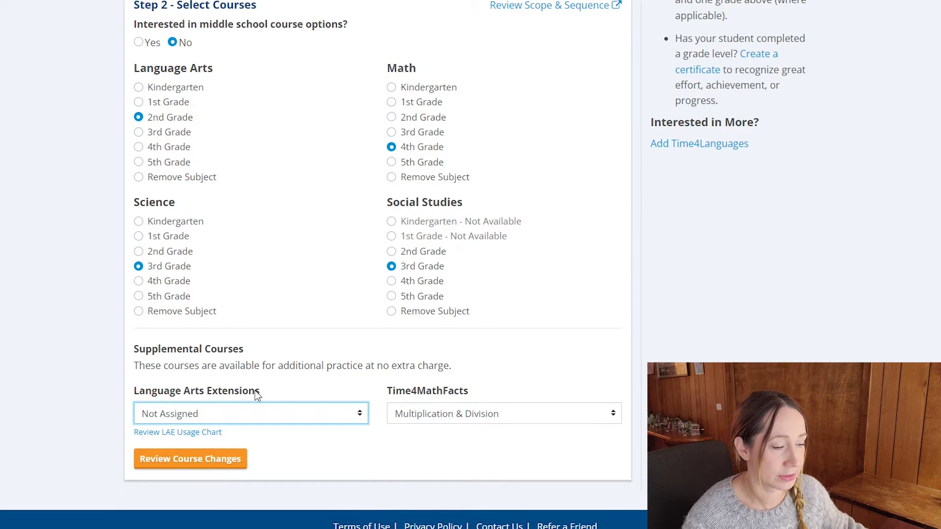
click(342, 421)
click(148, 471)
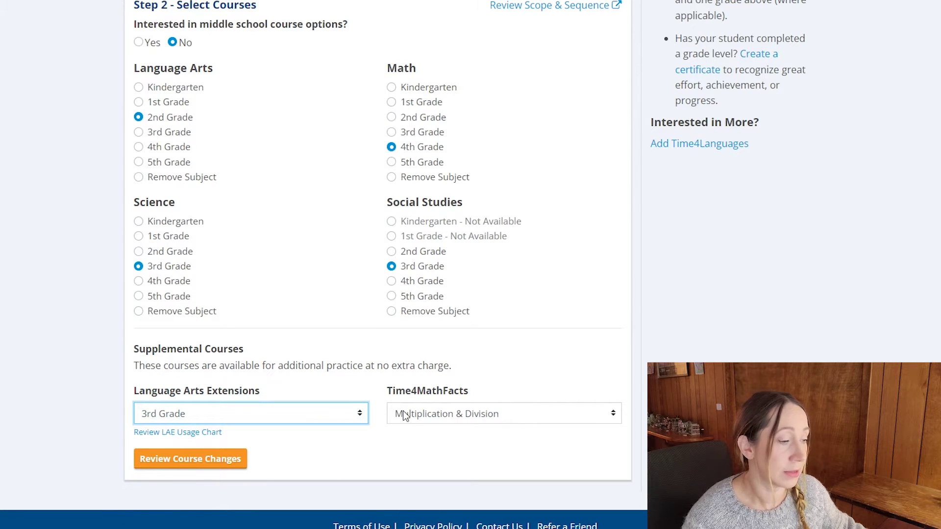
Step: Try Addition & Subtraction as the student's Time4MathFacts course and return it to Multiplication & Division, acknowledging each alert
click(515, 414)
click(486, 442)
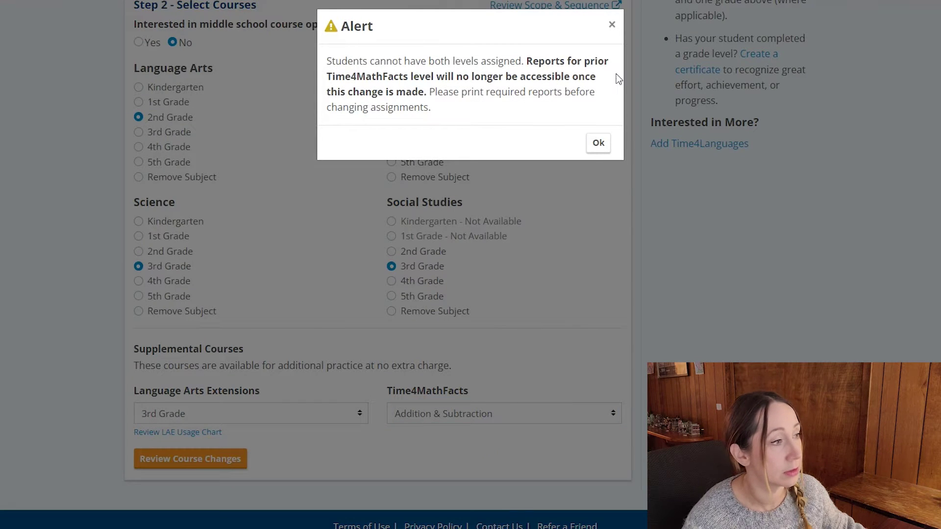
click(598, 143)
click(461, 414)
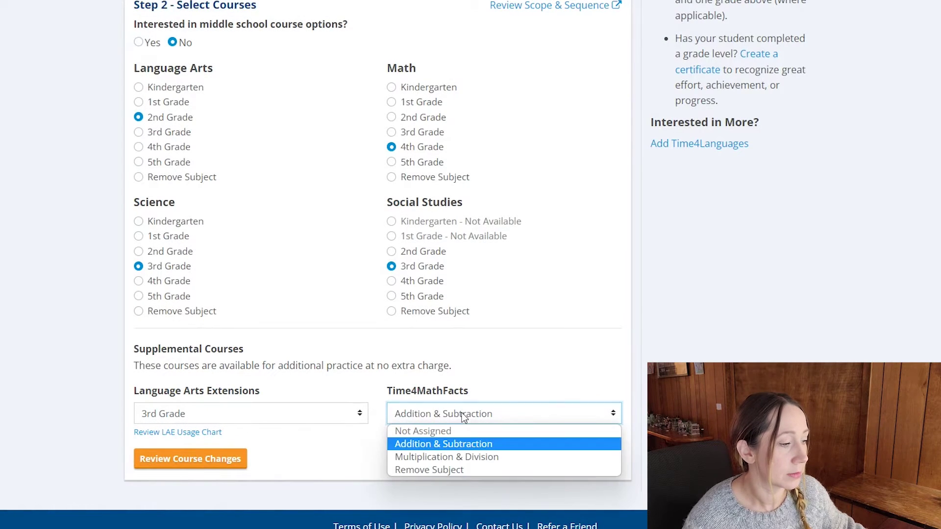
click(470, 460)
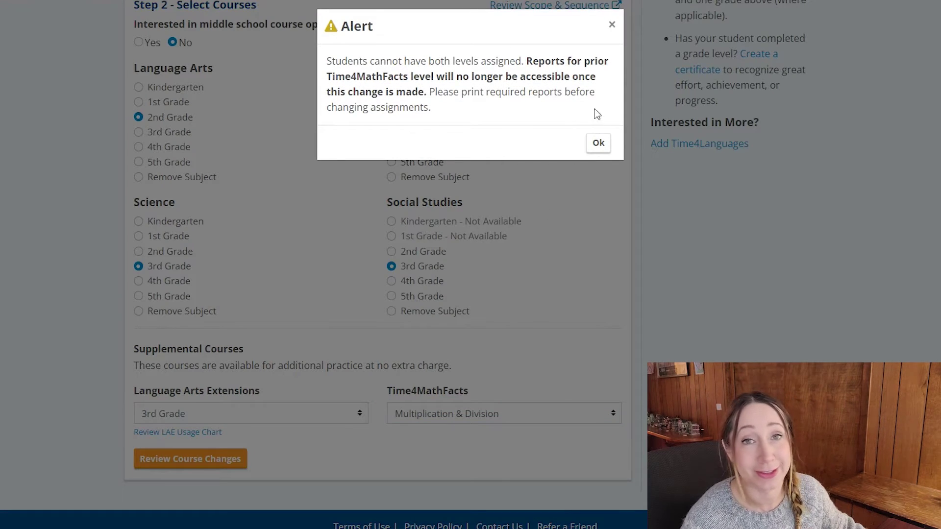
click(598, 143)
Step: Log out of the parent account
scroll(513, 299, up, 5)
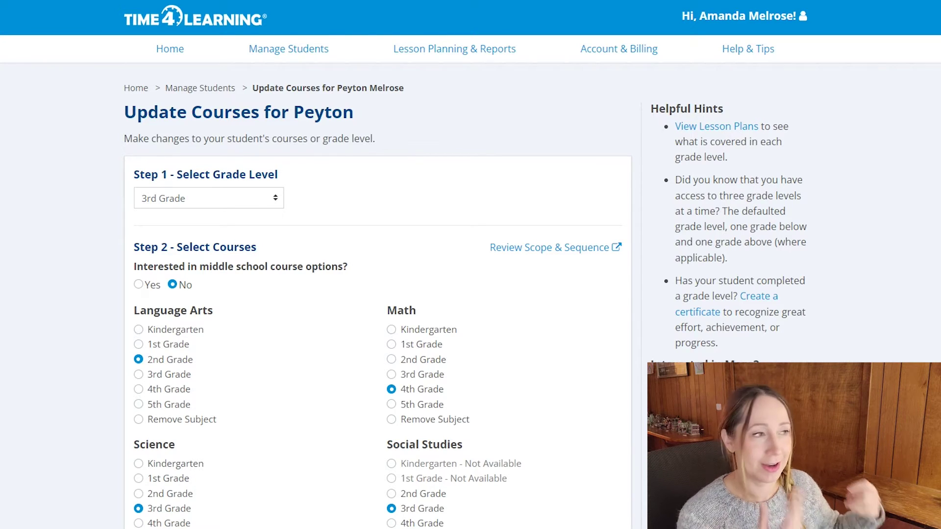
click(742, 17)
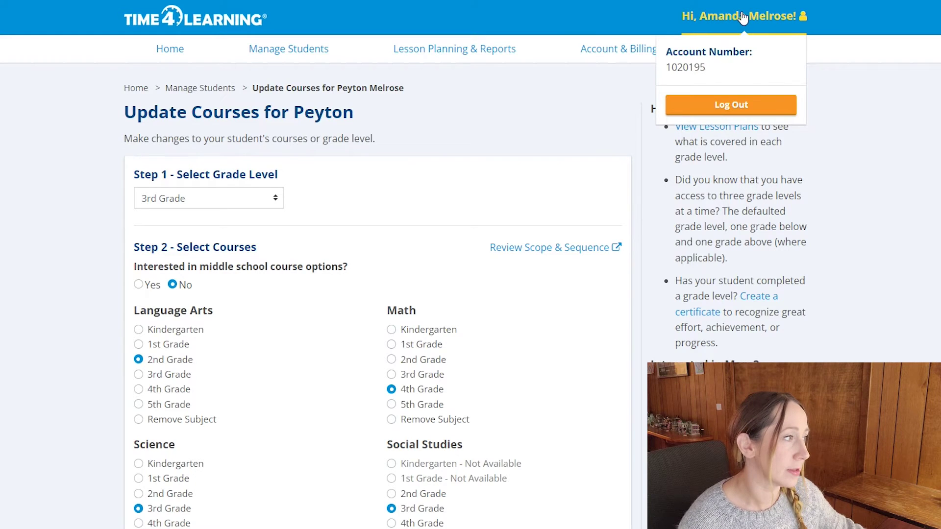
click(735, 110)
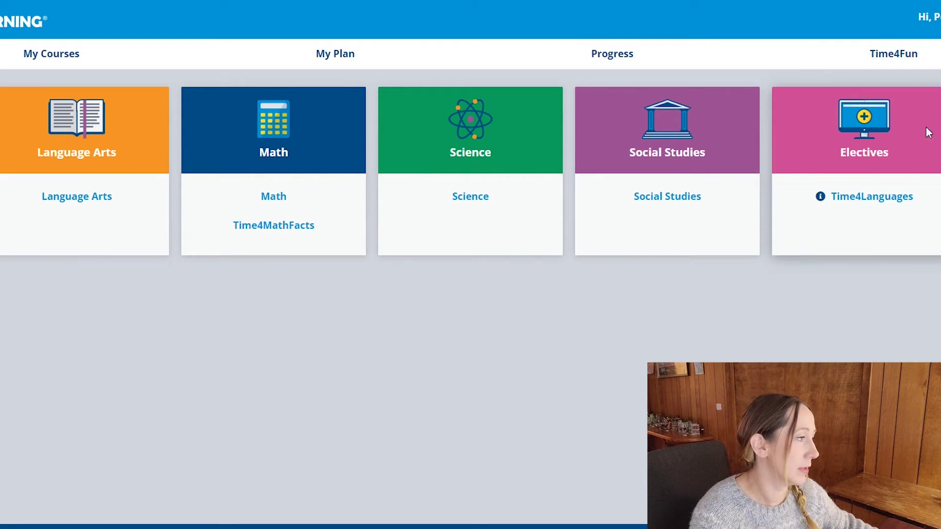
Step: Open the student's plan and review the activities in each subject for the week of January 8, 2023
mouse_move(881, 208)
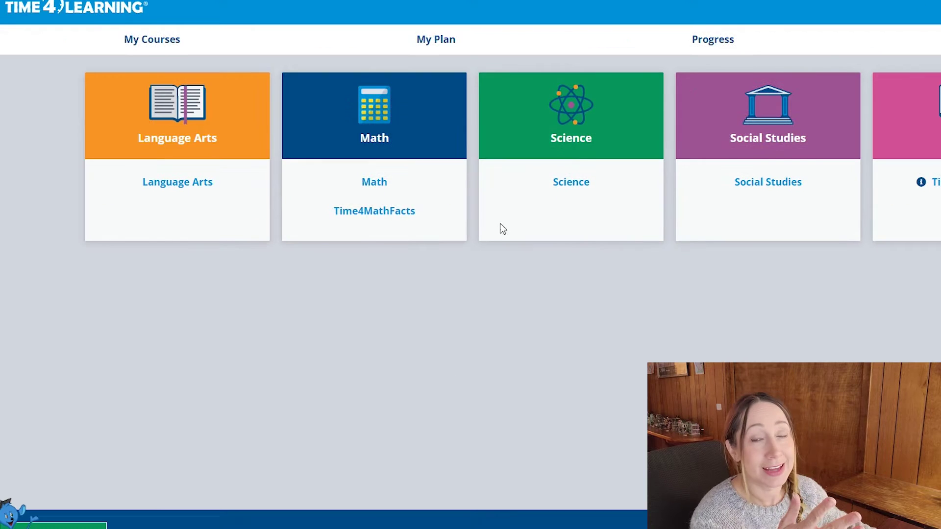
click(437, 42)
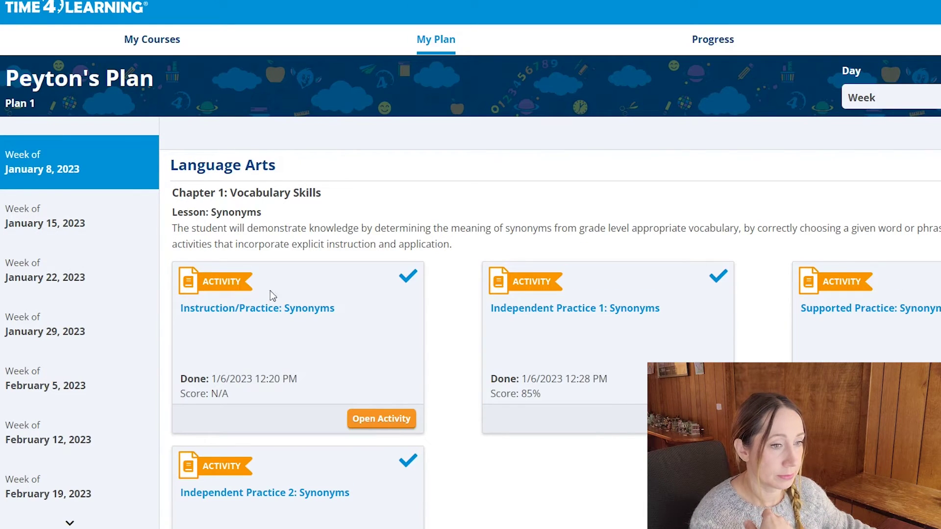
scroll(343, 319, down, 10)
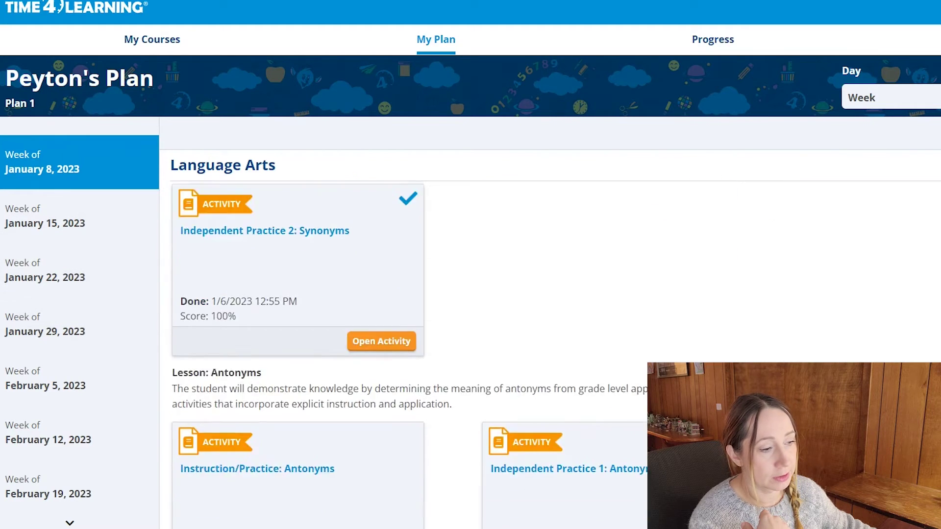
scroll(343, 319, down, 20)
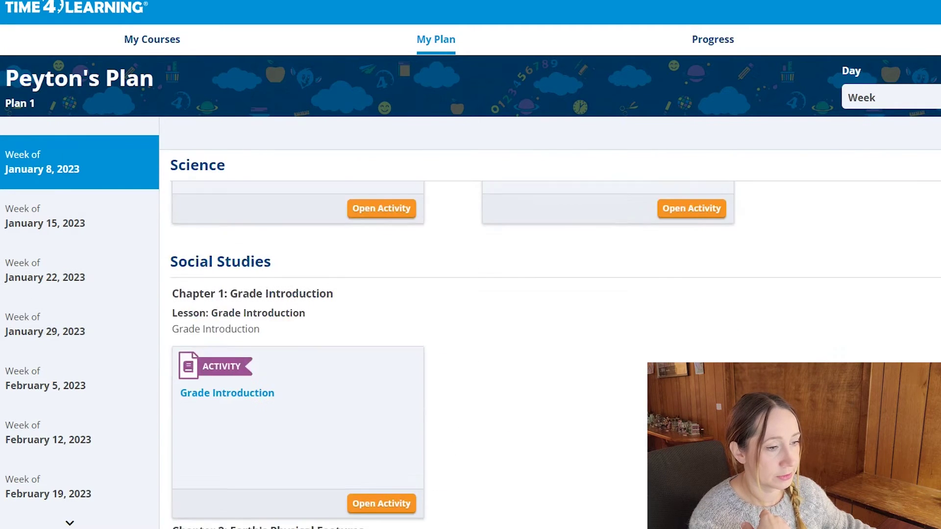
scroll(343, 318, down, 3)
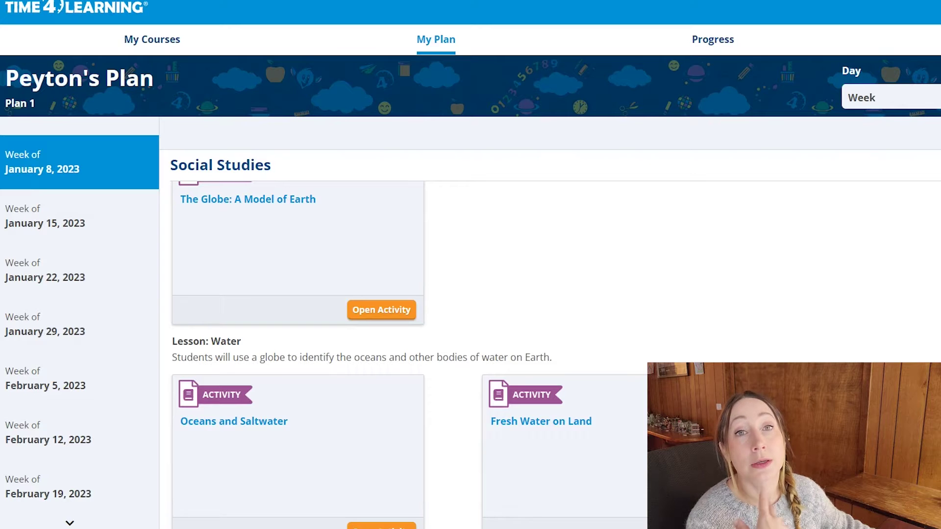
scroll(343, 318, up, 20)
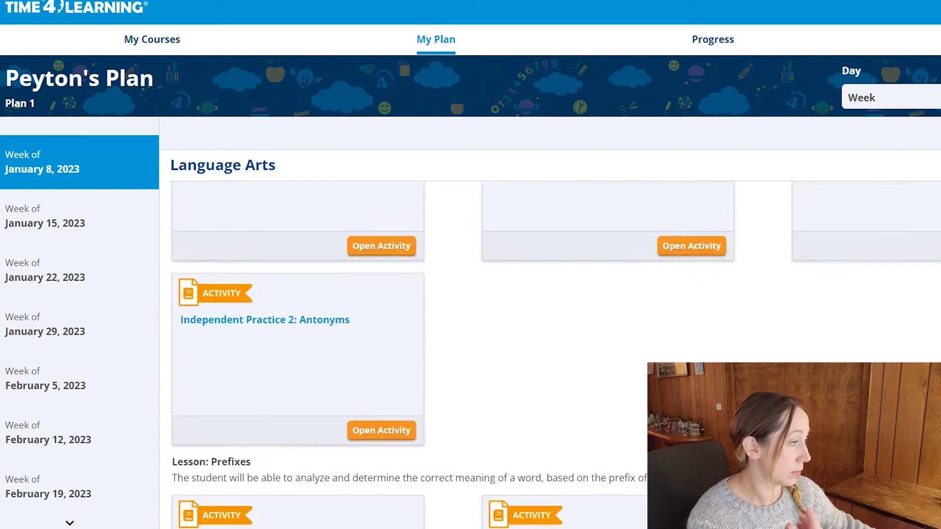
Step: Switch the student's plan to the week of January 15, 2023 and look through its Language Arts activities
click(45, 228)
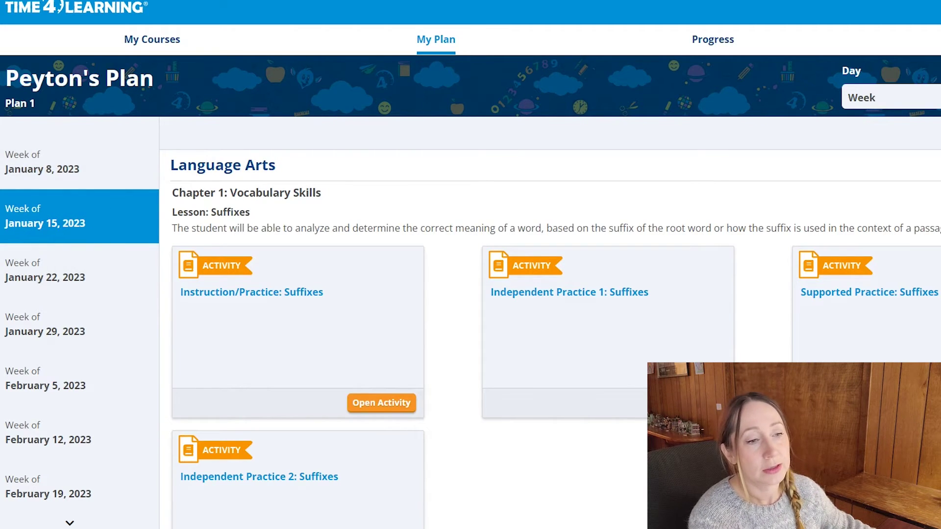
scroll(500, 403, down, 3)
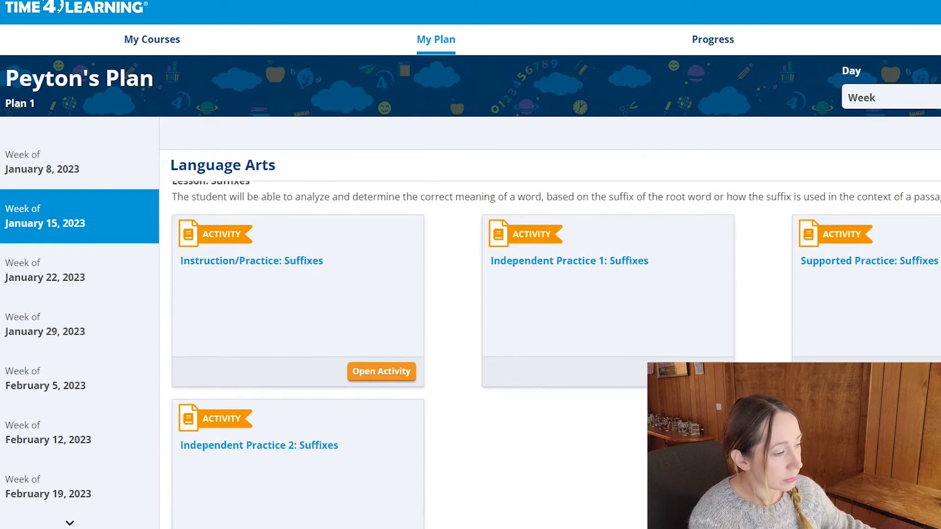
scroll(391, 408, up, 3)
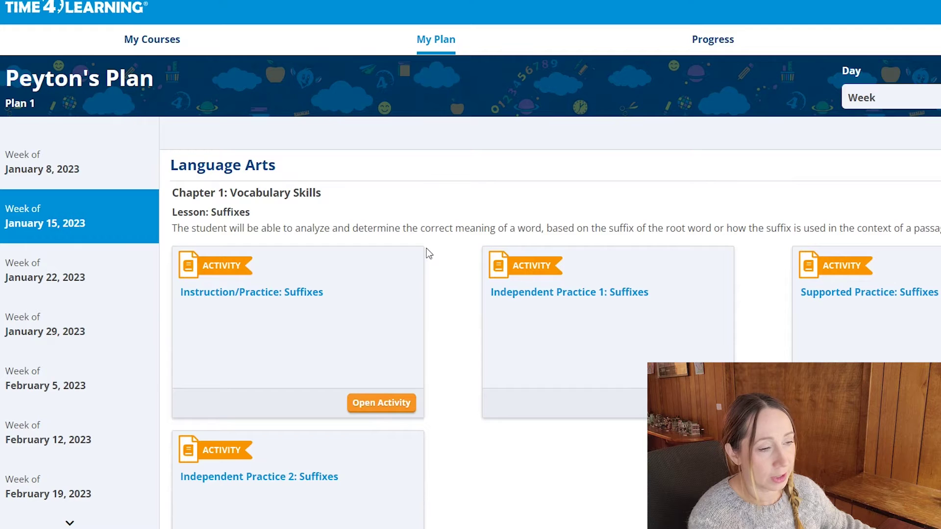
scroll(424, 251, down, 6)
scroll(439, 323, down, 3)
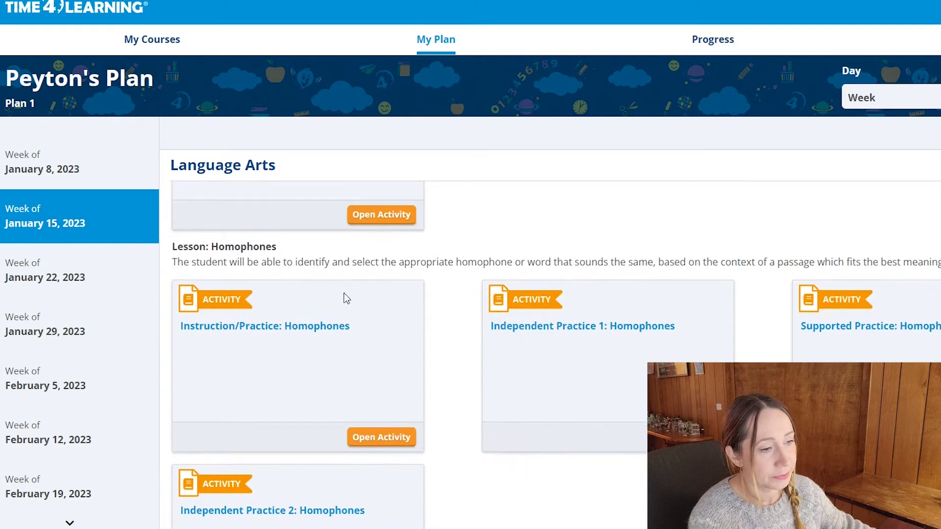